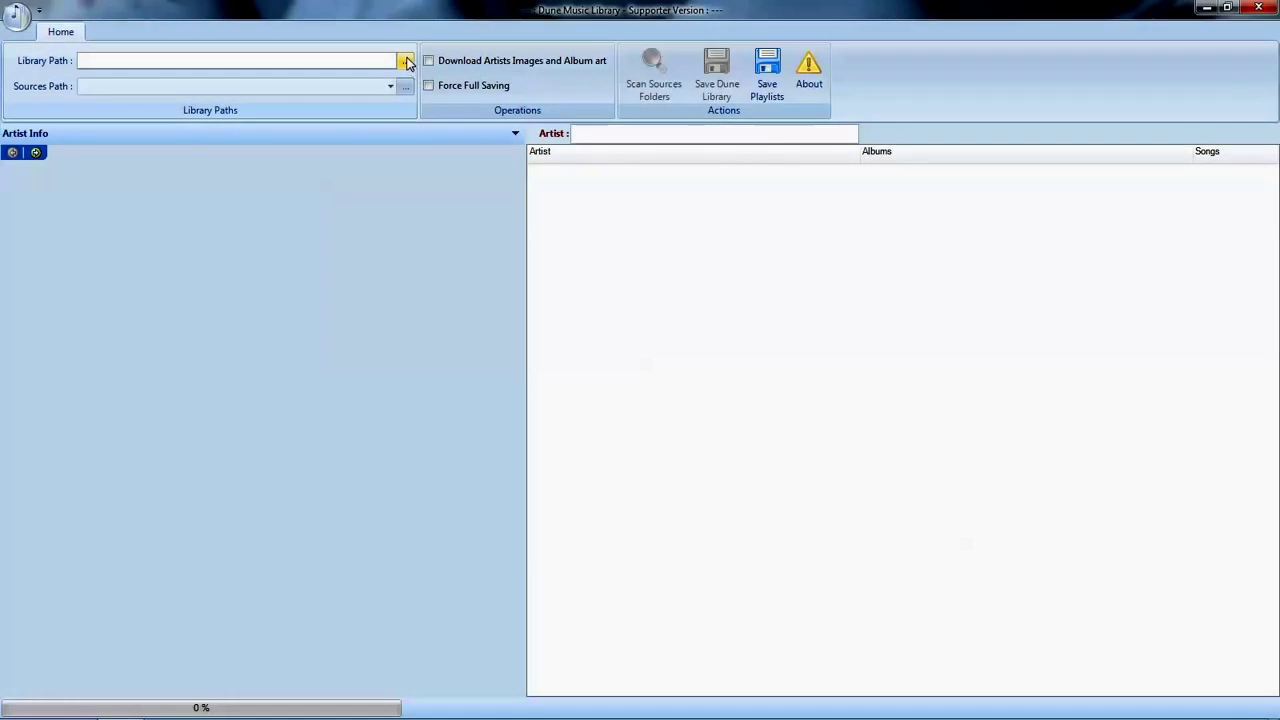
Choose the Library folder on the desktop as the library path
left_click(405, 61)
left_click(446, 114)
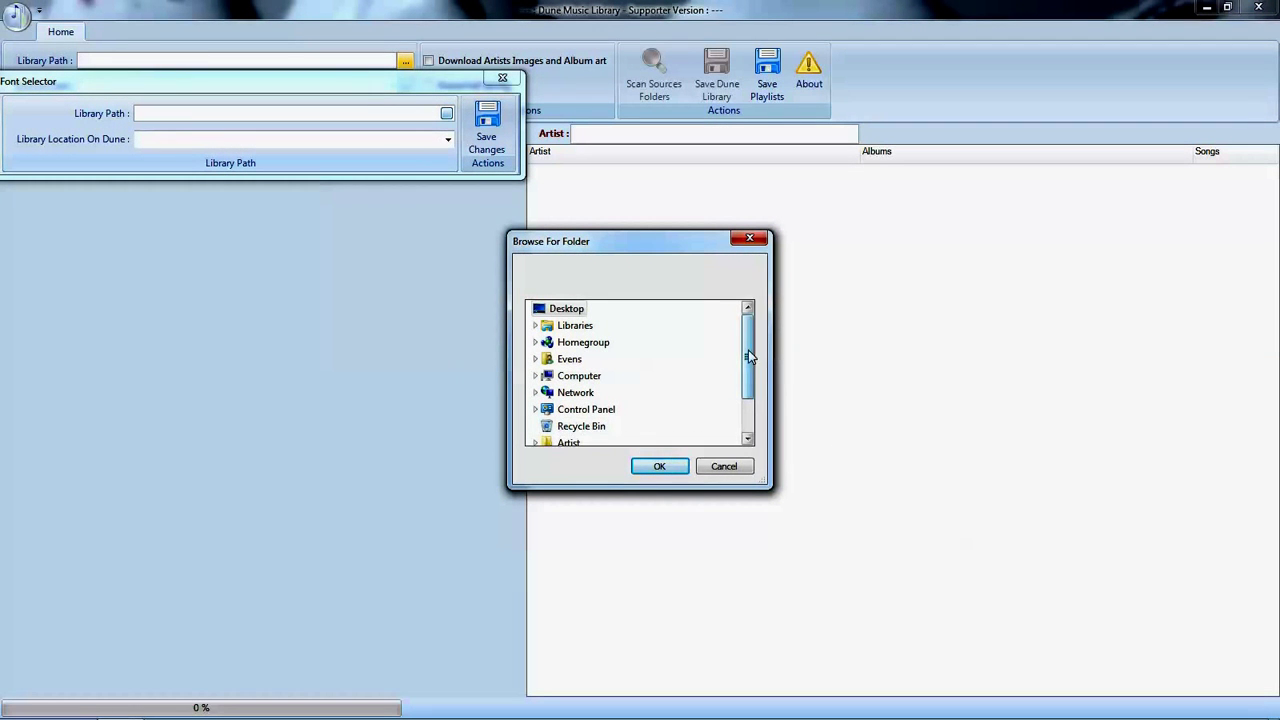
scroll(748, 350, "down", 2)
left_click(570, 428)
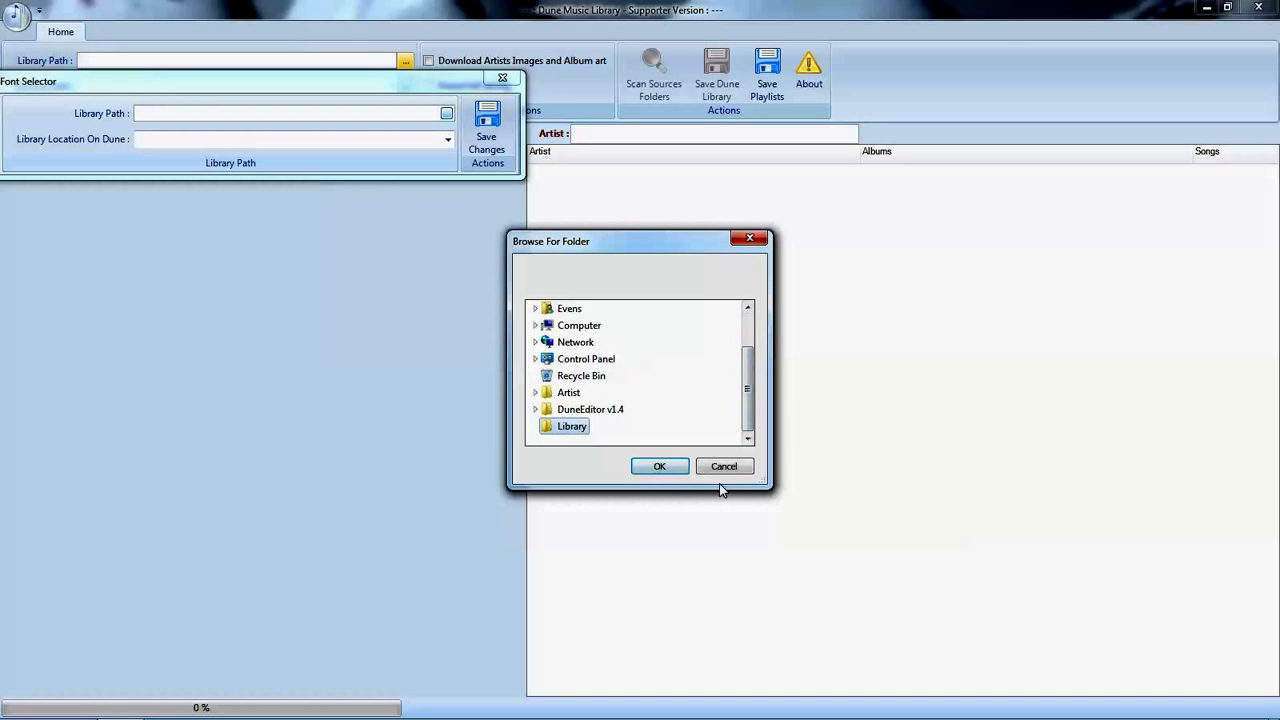
left_click(665, 468)
Set the library location on Dune to storage_name://Dune Disk/Library and save the library path settings
left_click(447, 139)
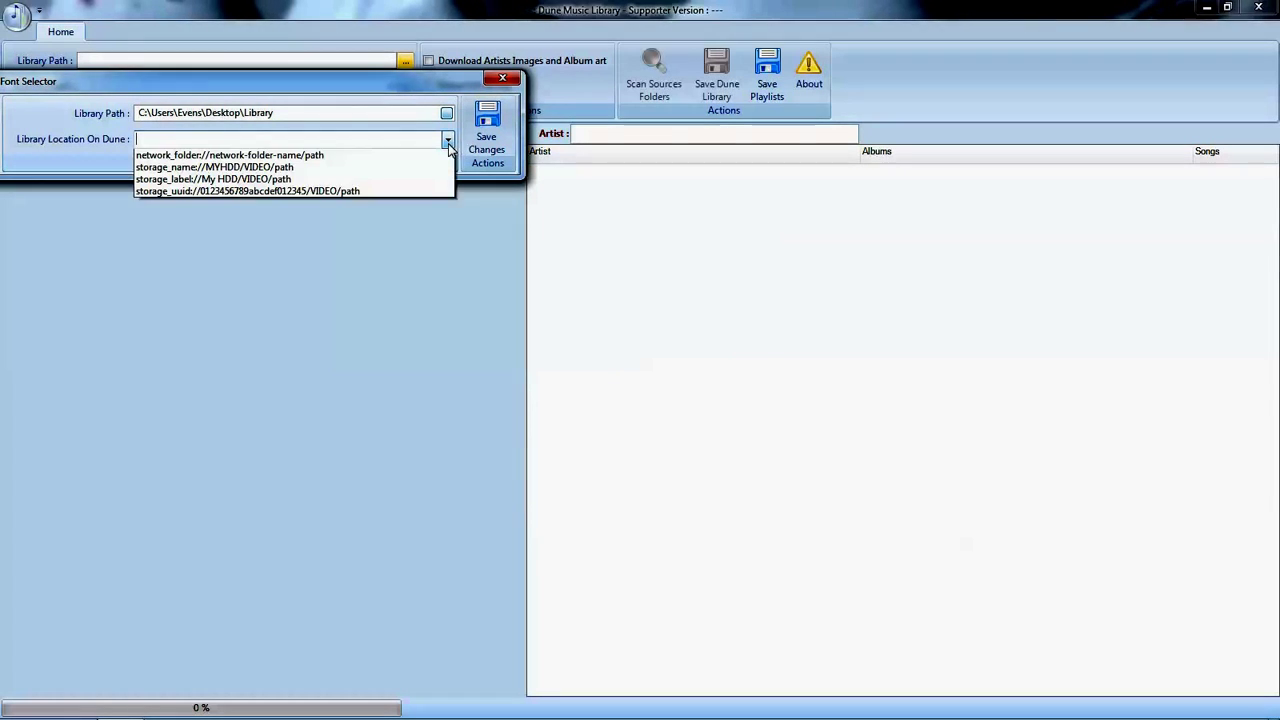
left_click(334, 193)
left_click(205, 139)
left_click_drag(205, 139, 242, 139)
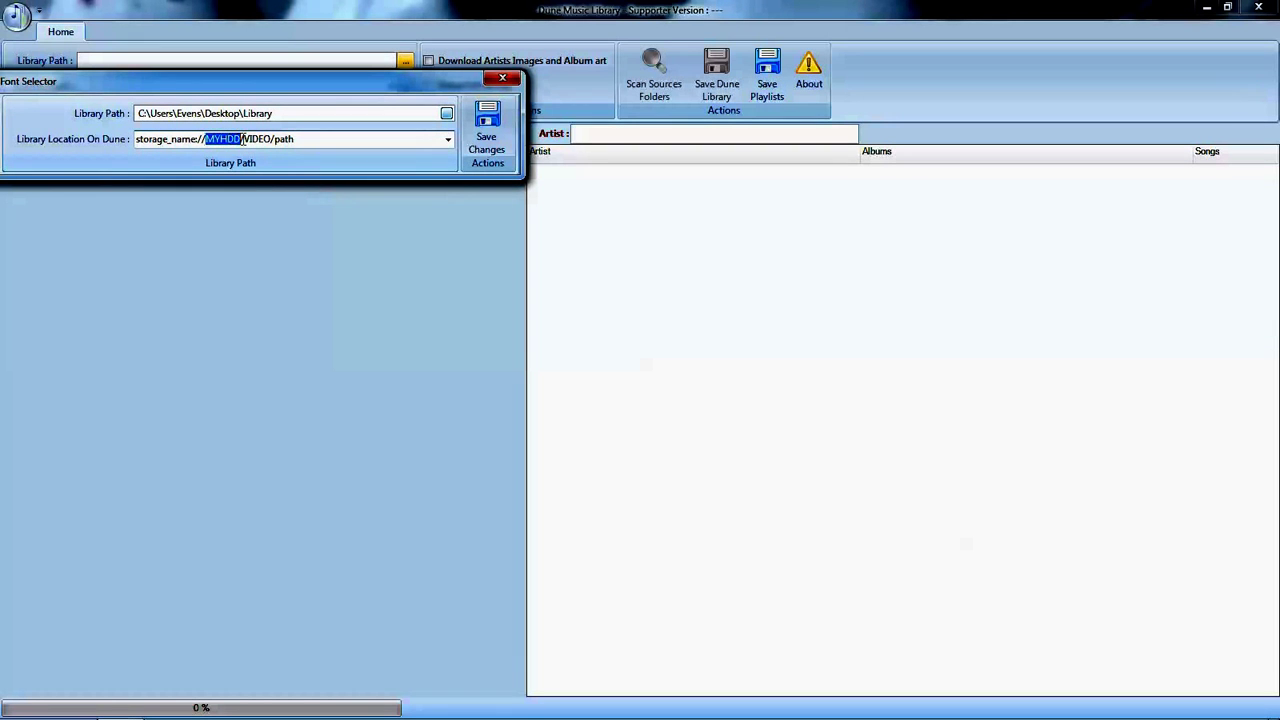
type("Dune Disk")
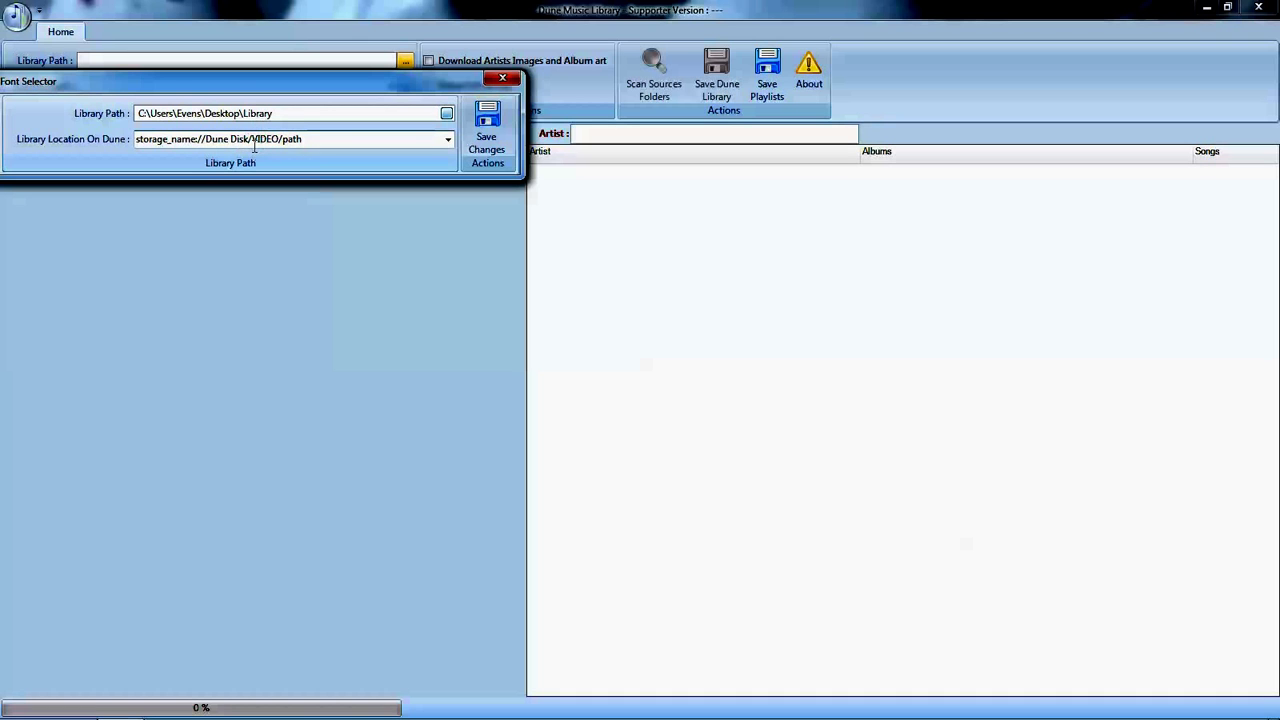
left_click_drag(253, 141, 322, 139)
key("BackSpace")
type("Library")
left_click(491, 127)
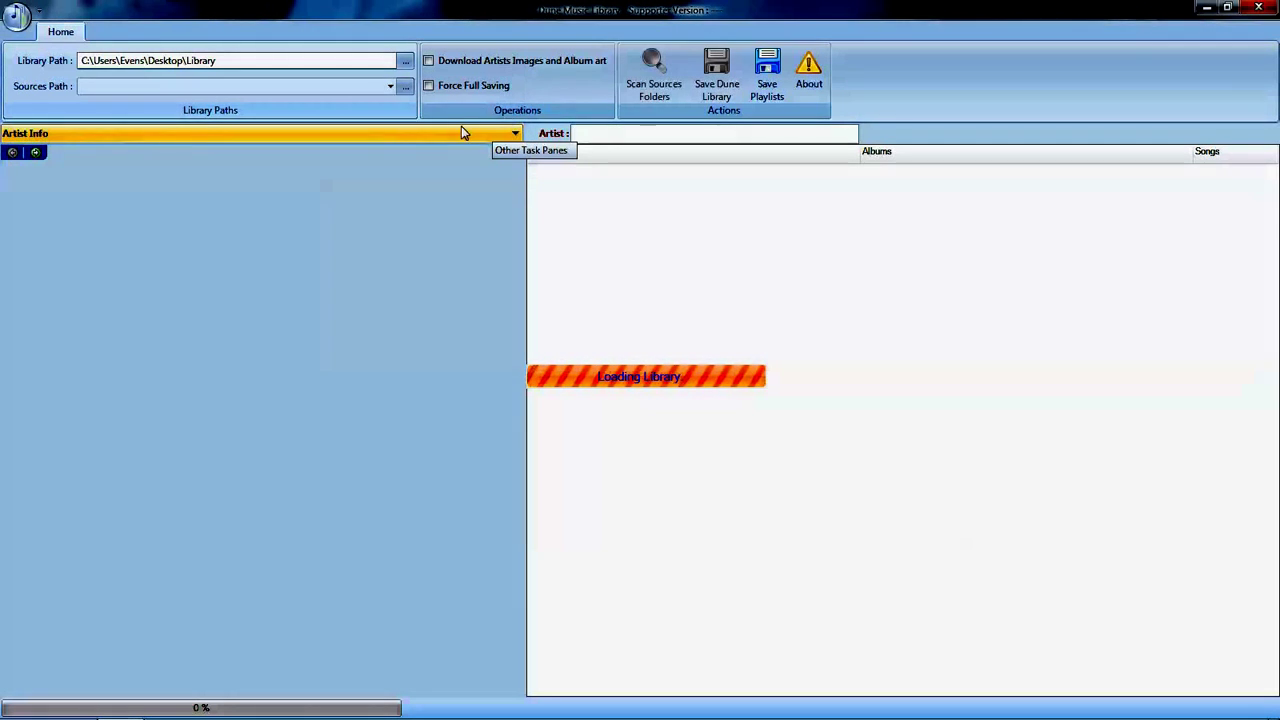
Open the sources path settings and choose the Alicia Keys folder inside the desktop's Artist folder as the source path
left_click(404, 88)
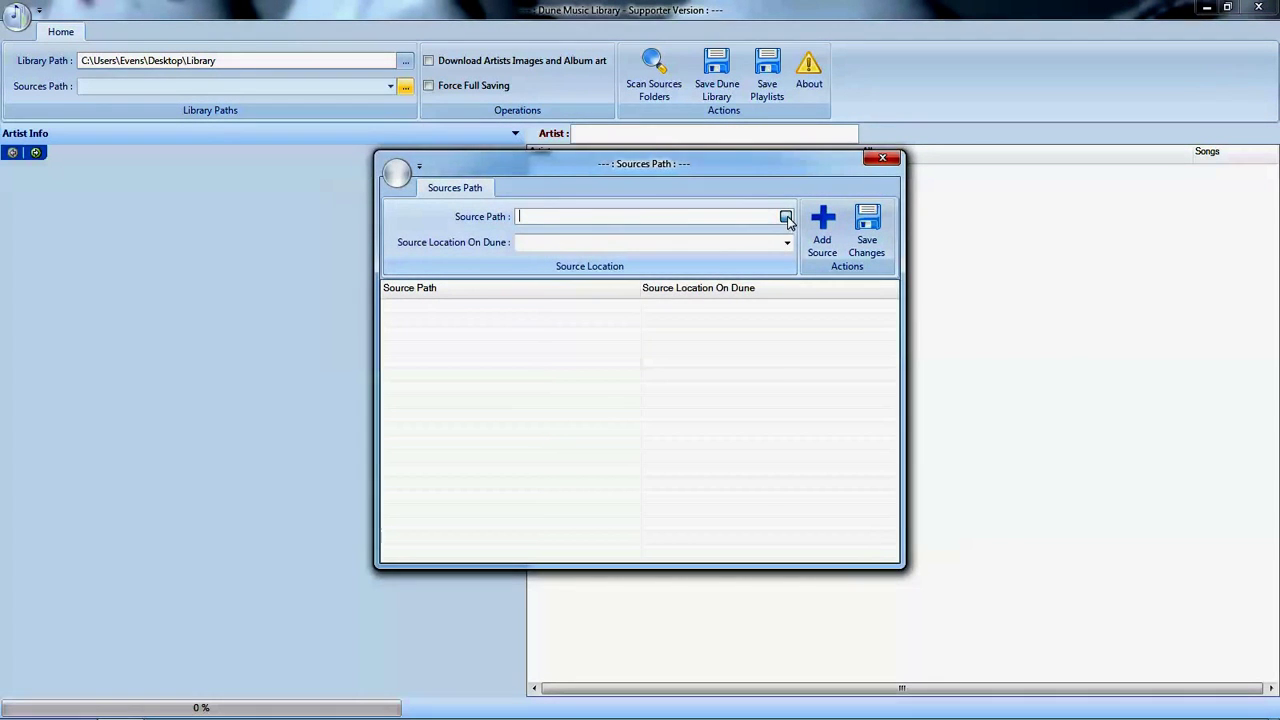
left_click(785, 217)
scroll(750, 330, "down", 1)
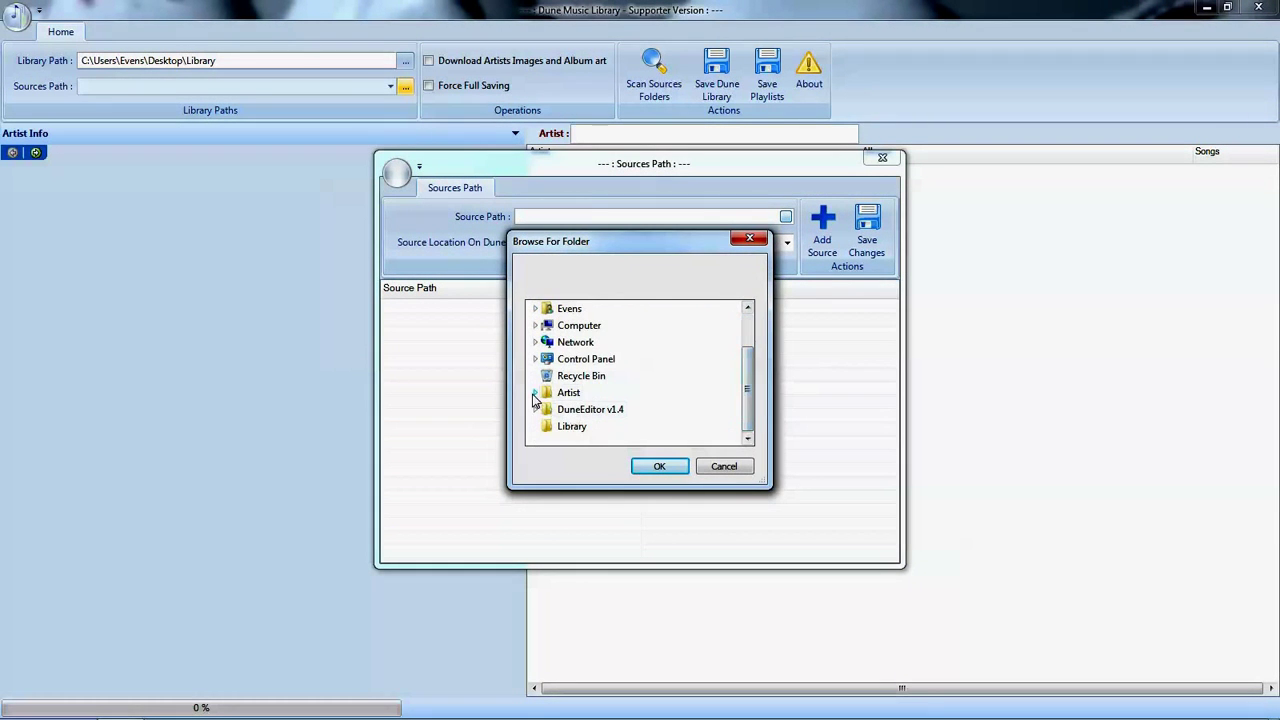
left_click(535, 400)
double_click(588, 342)
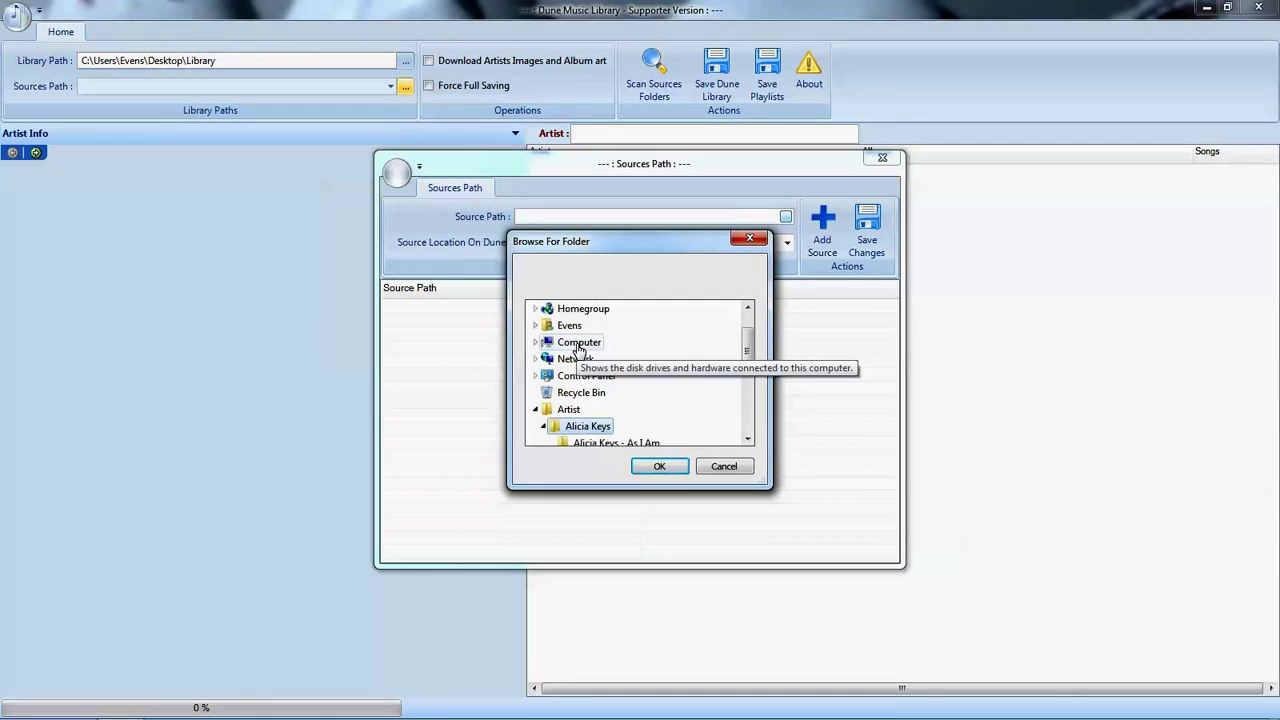
left_click(650, 467)
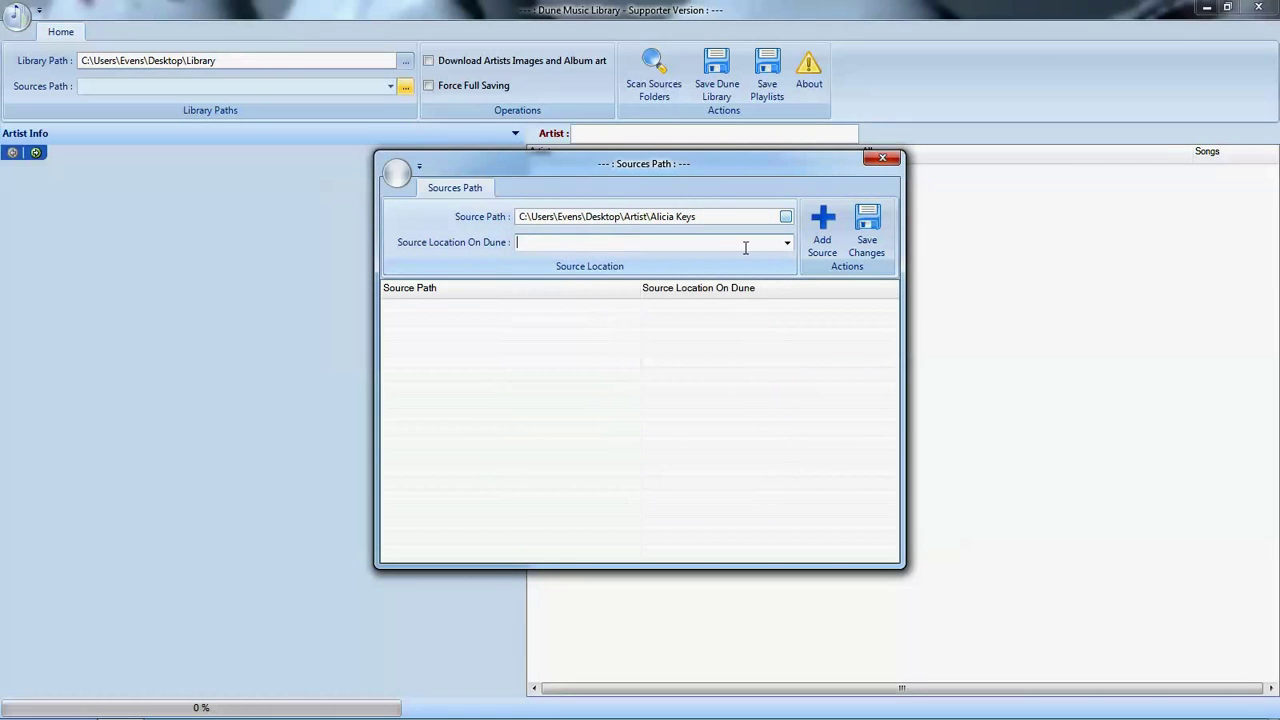
Set the source location on Dune to storage_name://Dune Disk/Music/Alicia Keys and add the source
left_click(788, 246)
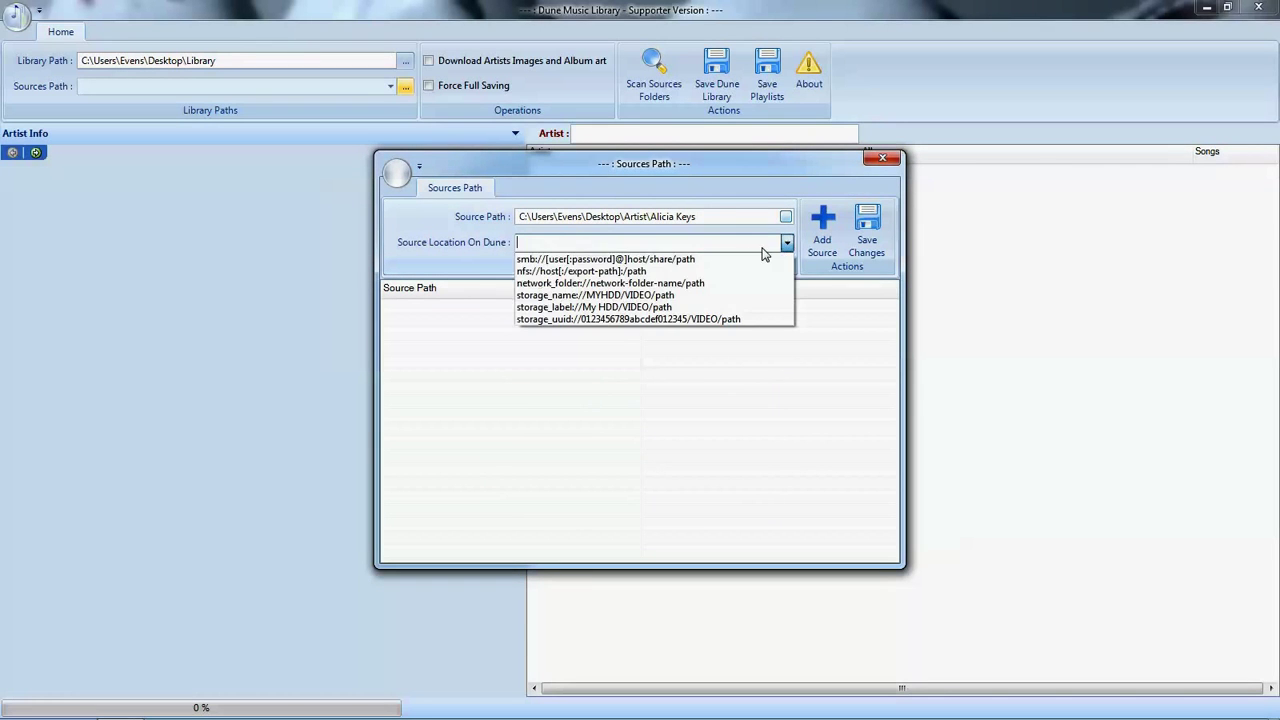
left_click(672, 300)
left_click(604, 242)
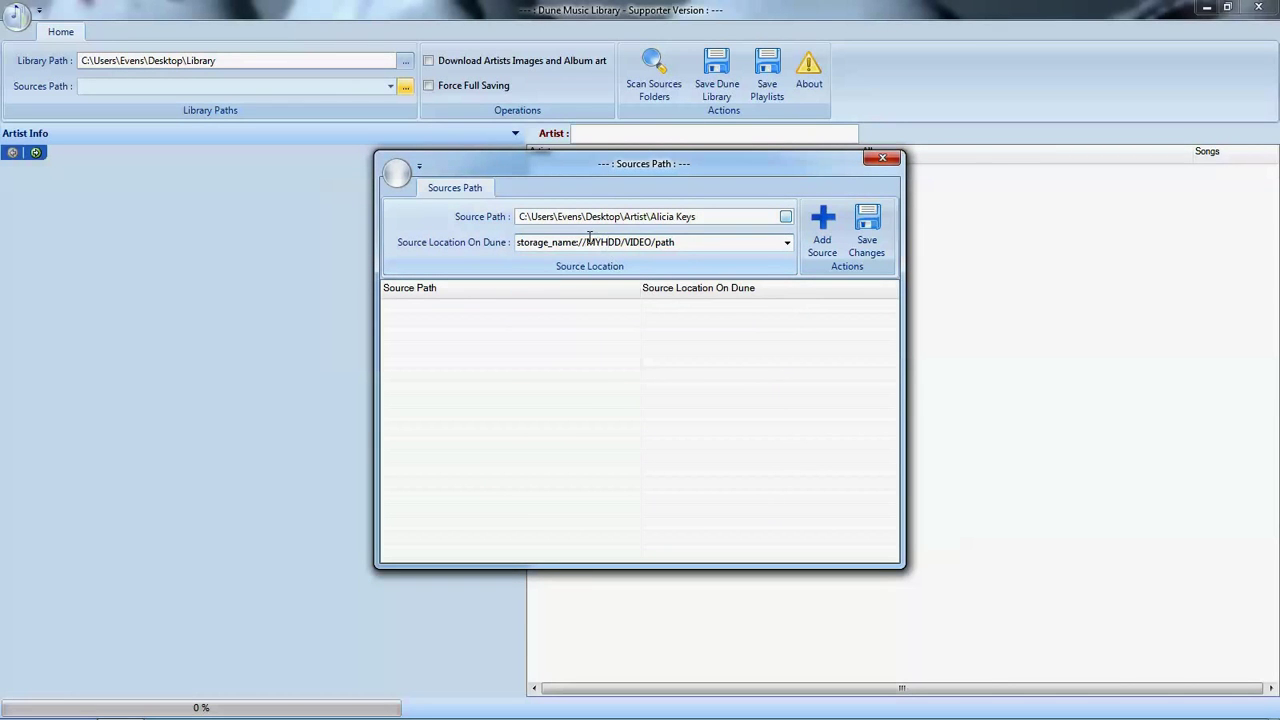
left_click_drag(587, 242, 685, 249)
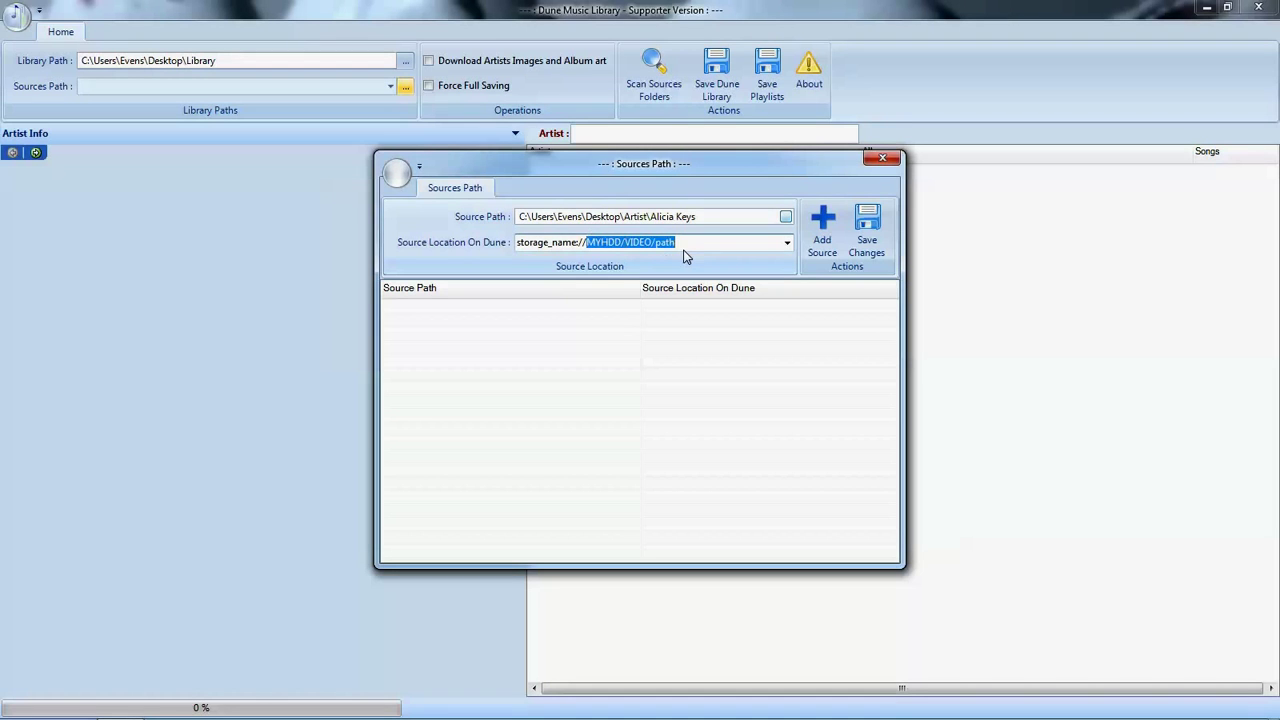
type("Dune Disk/Music")
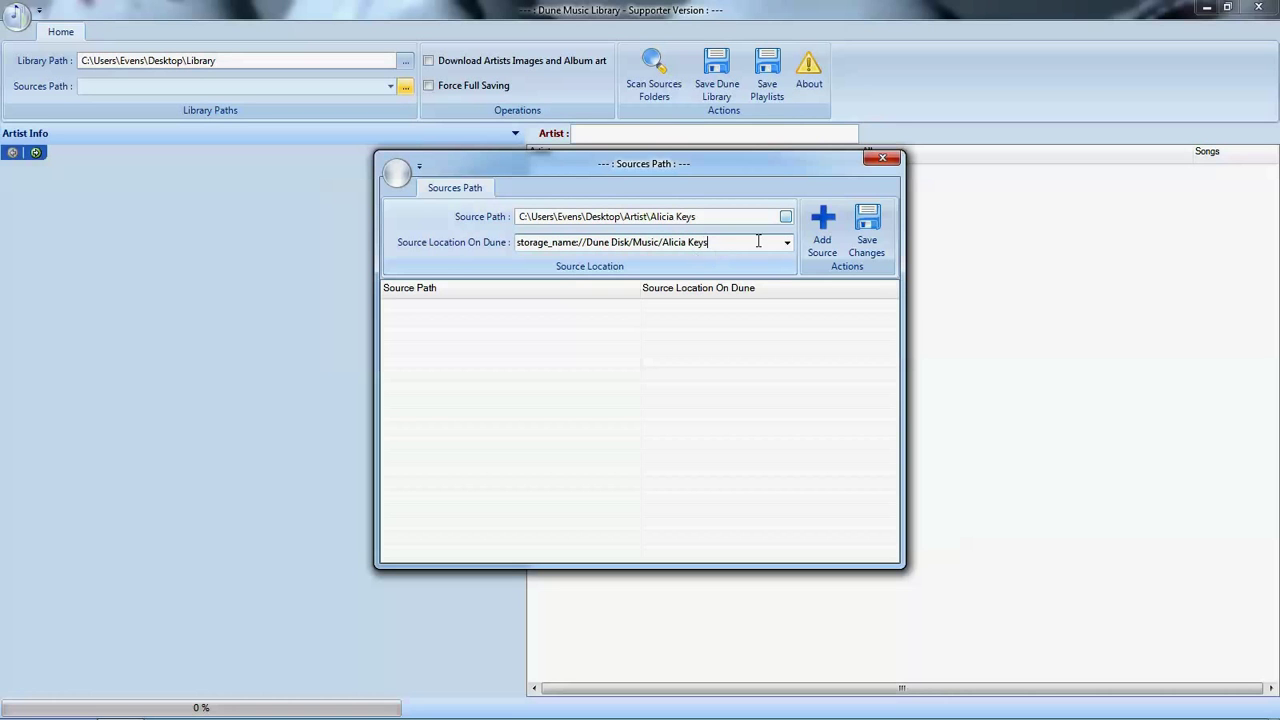
left_click(822, 246)
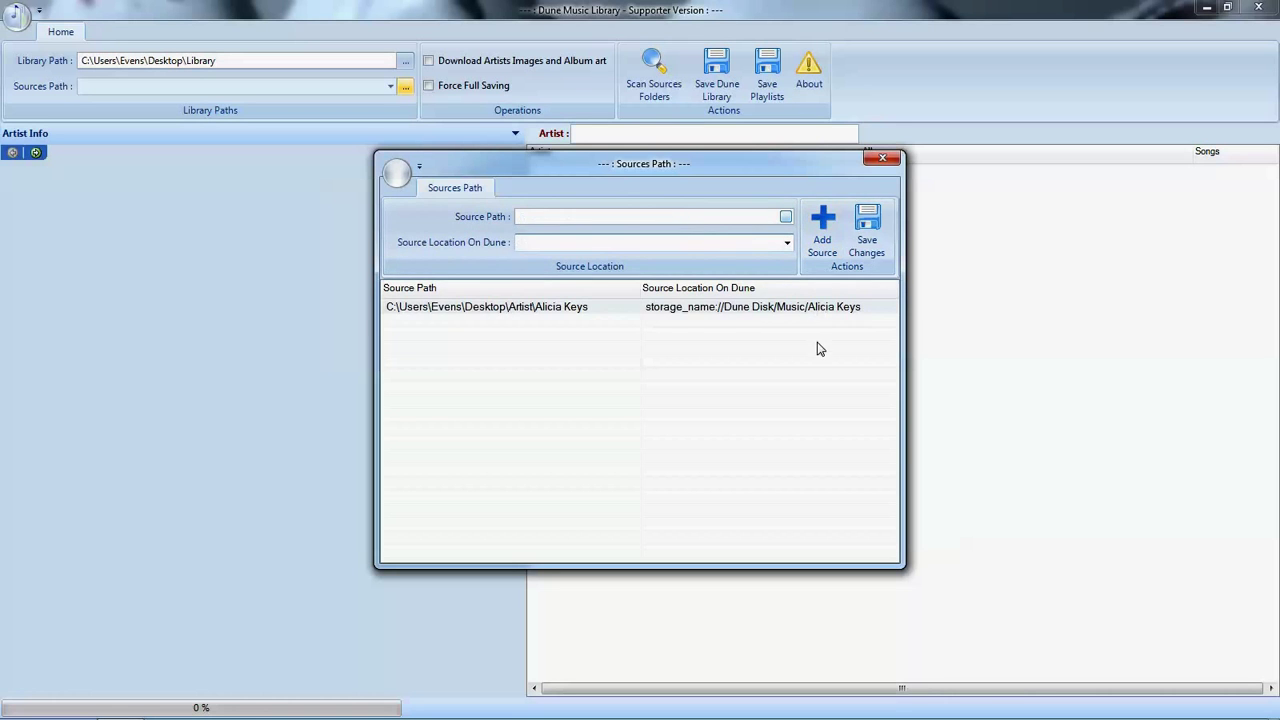
Copy the Mariah Carey folder's path from the Artist folder in Windows Explorer and paste it as the source path
mouse_move(175, 716)
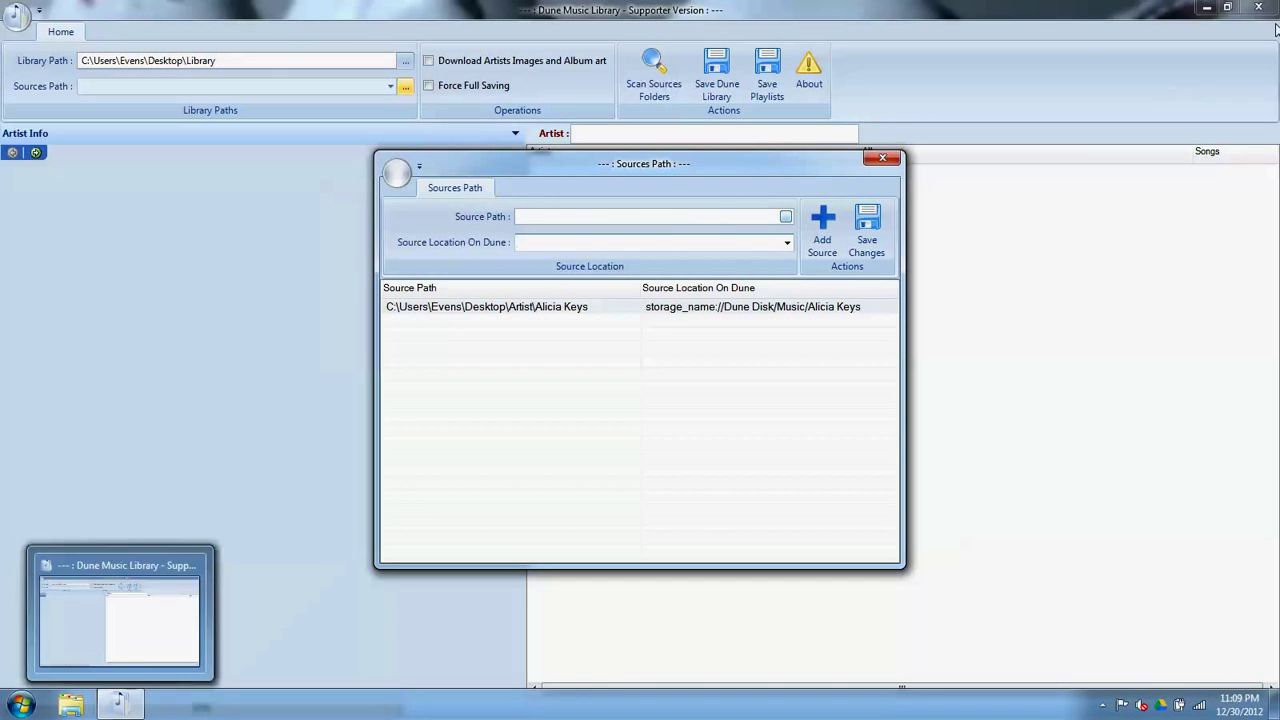
left_click(1239, 711)
left_click(1275, 705)
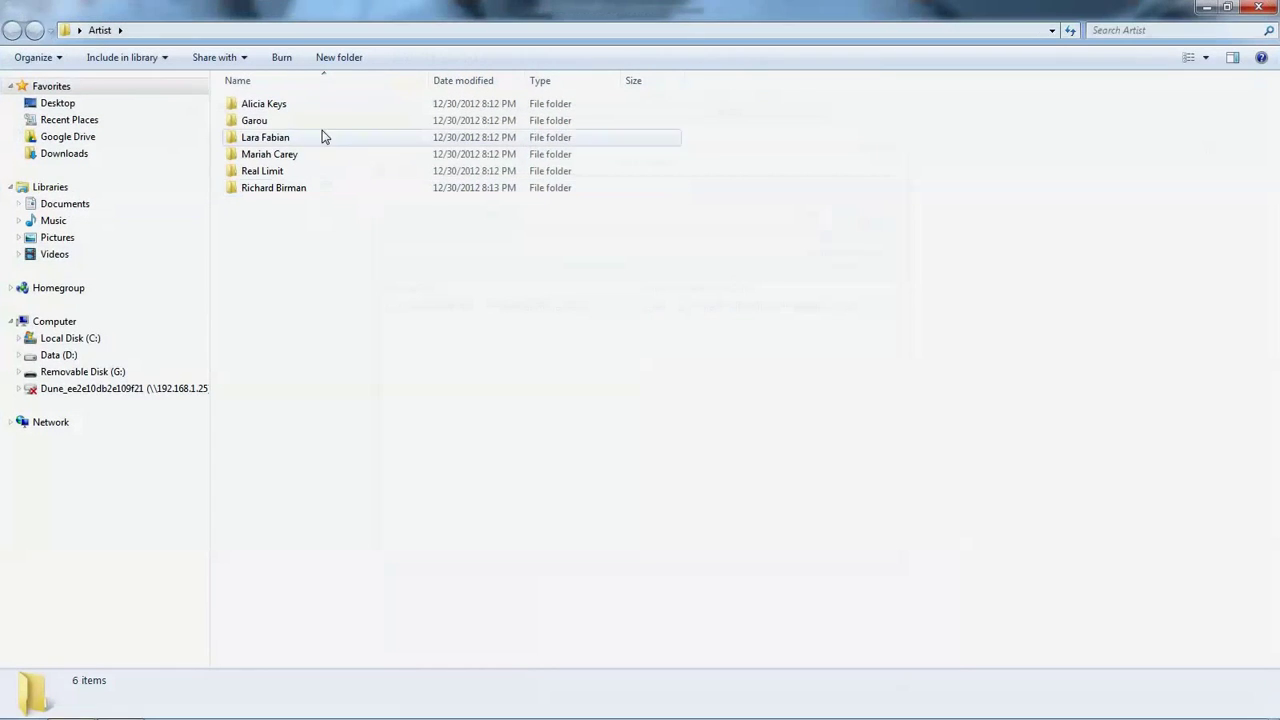
double_click(266, 154)
left_click(222, 27)
right_click(217, 22)
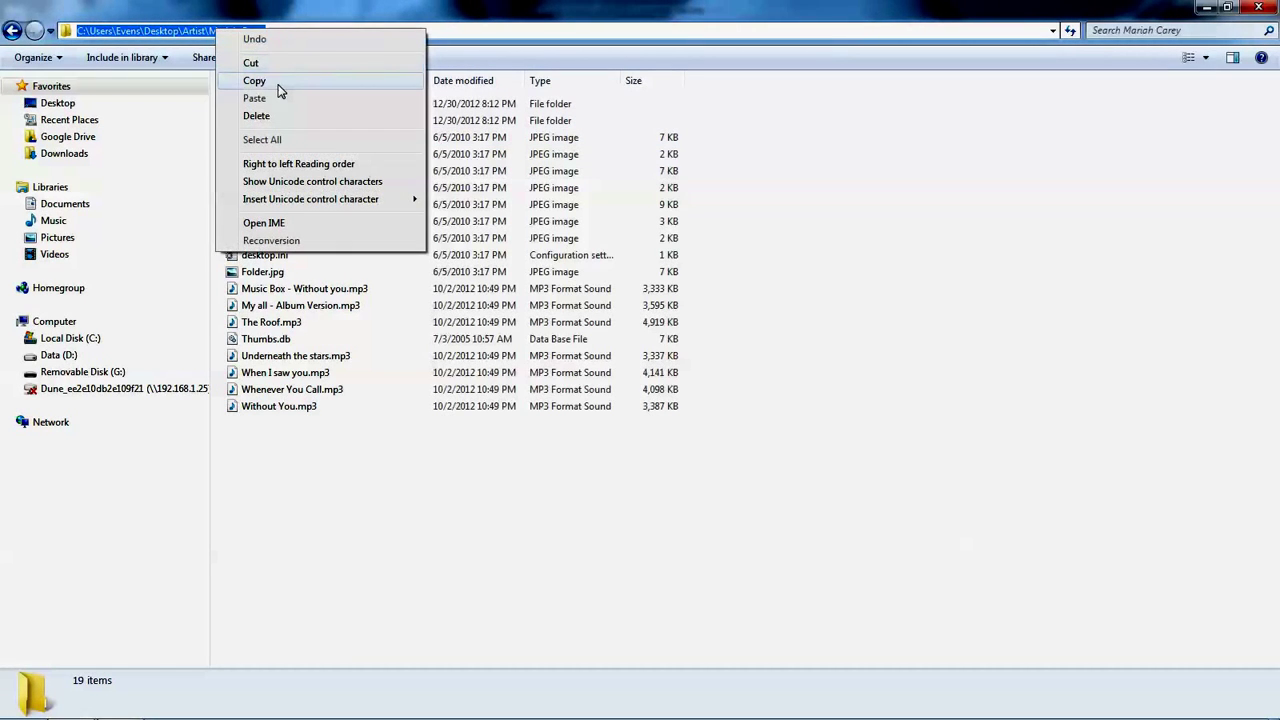
left_click(257, 80)
left_click(1207, 7)
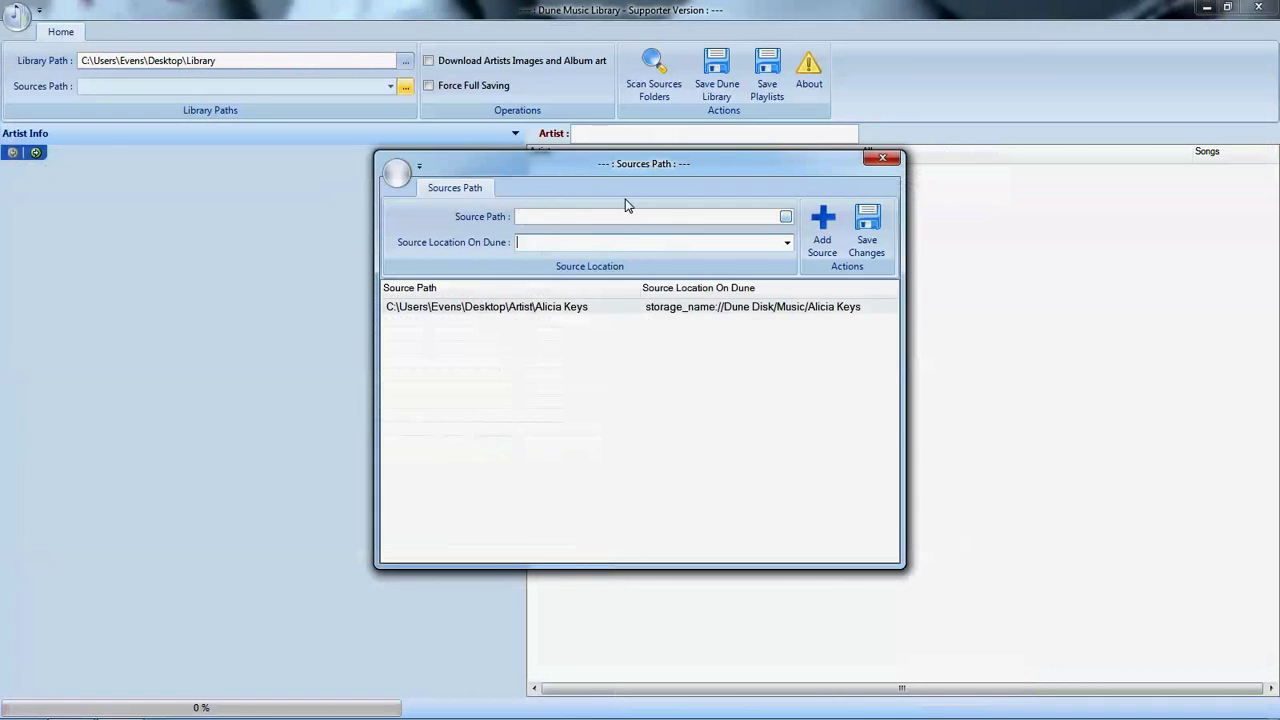
right_click(571, 214)
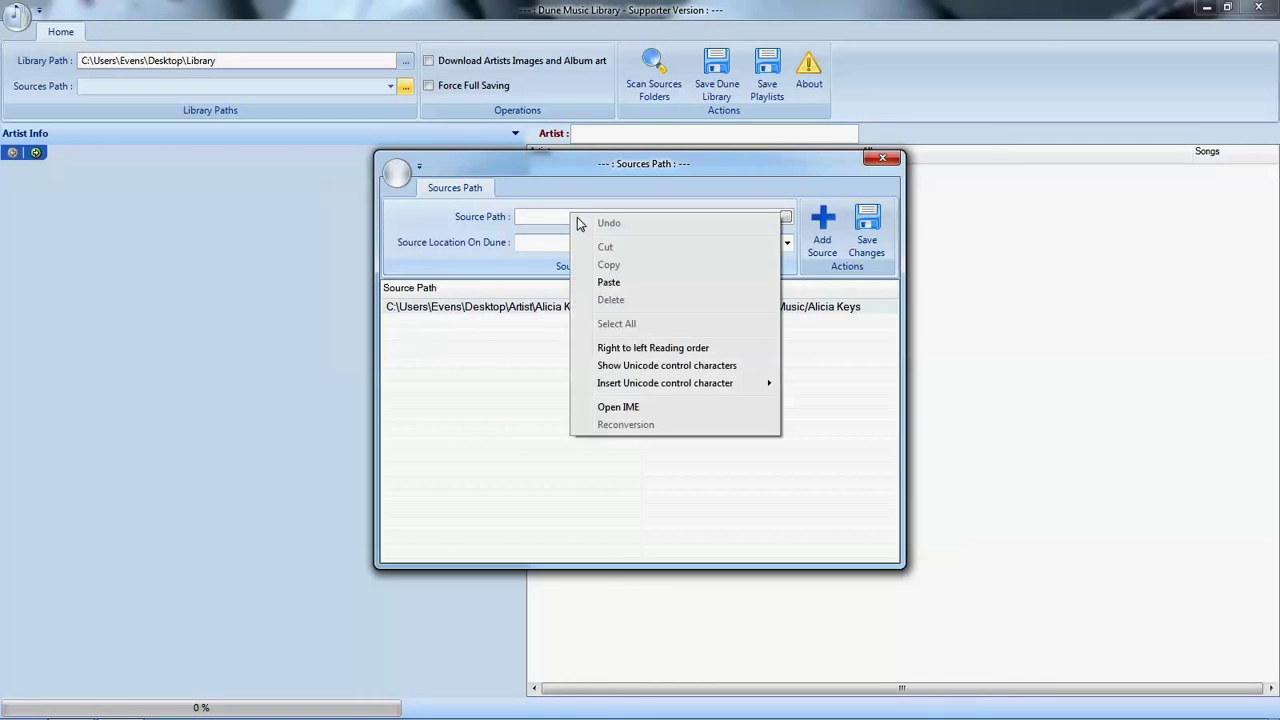
left_click(609, 279)
Add the source with Dune location storage_name://Dune Disk/Music/Mariah Carey and save the sources list
left_click(787, 242)
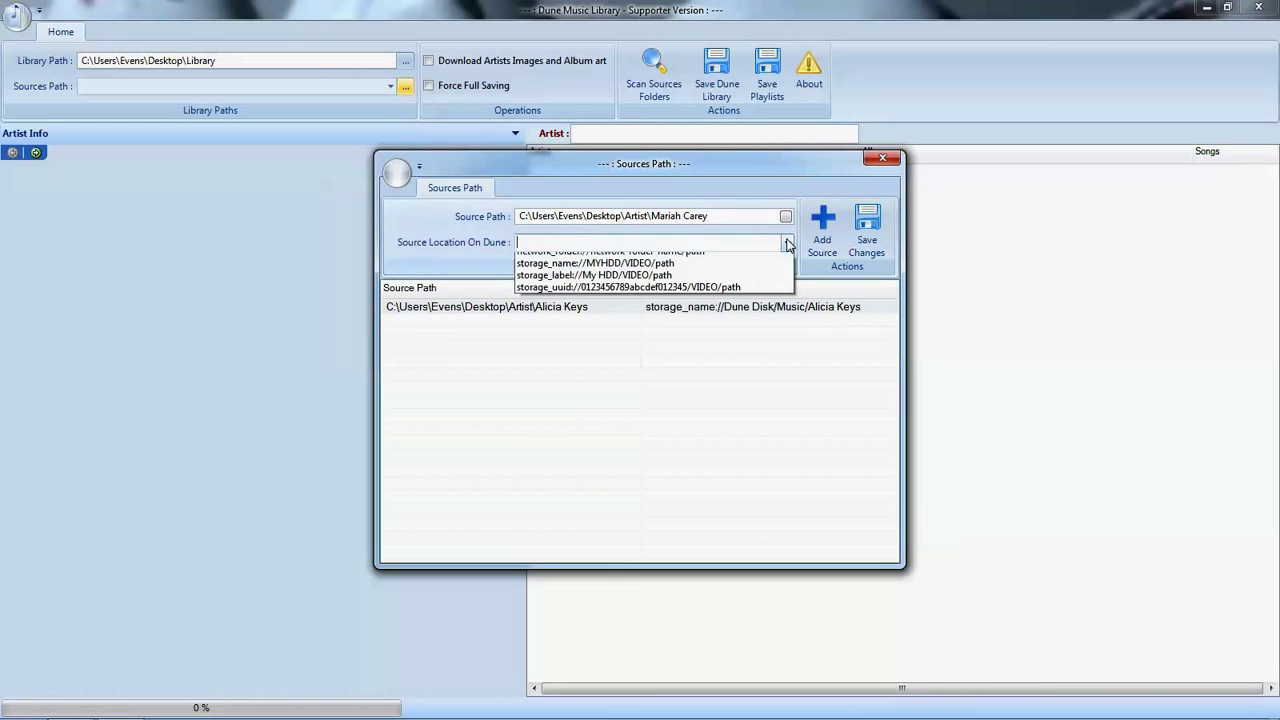
left_click(633, 296)
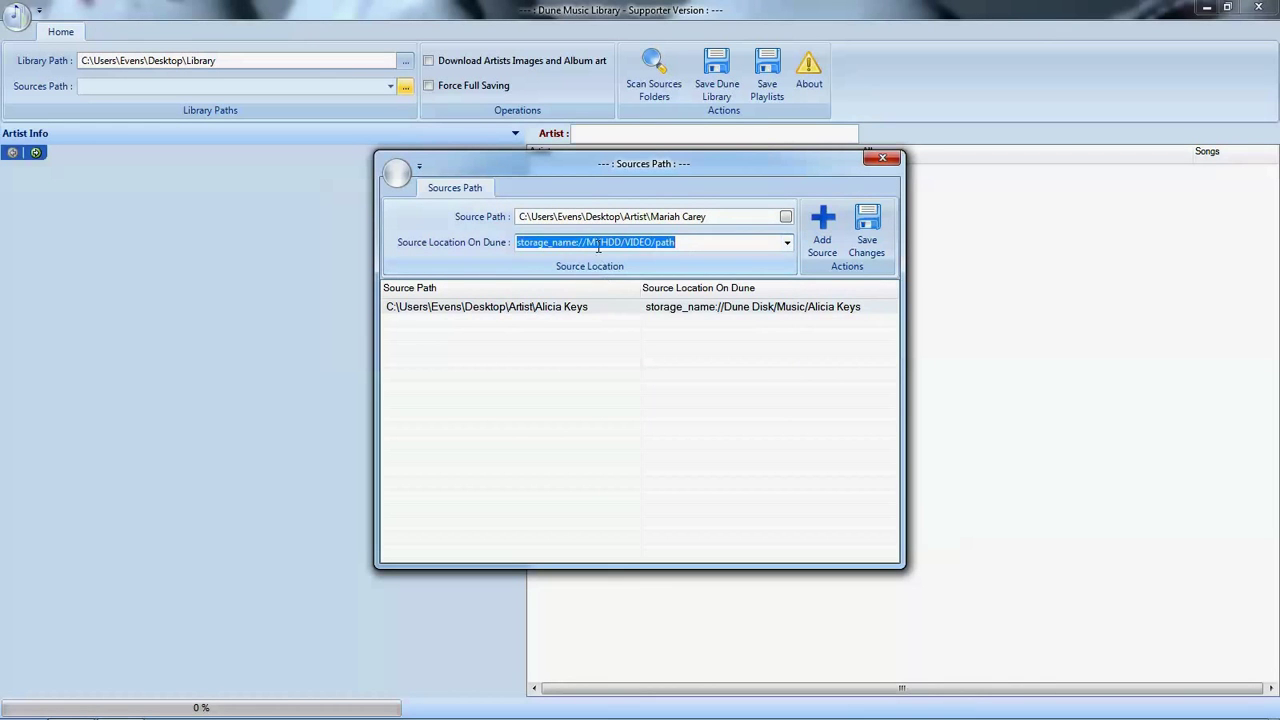
left_click(591, 242)
left_click_drag(588, 242, 697, 243)
type("Dun")
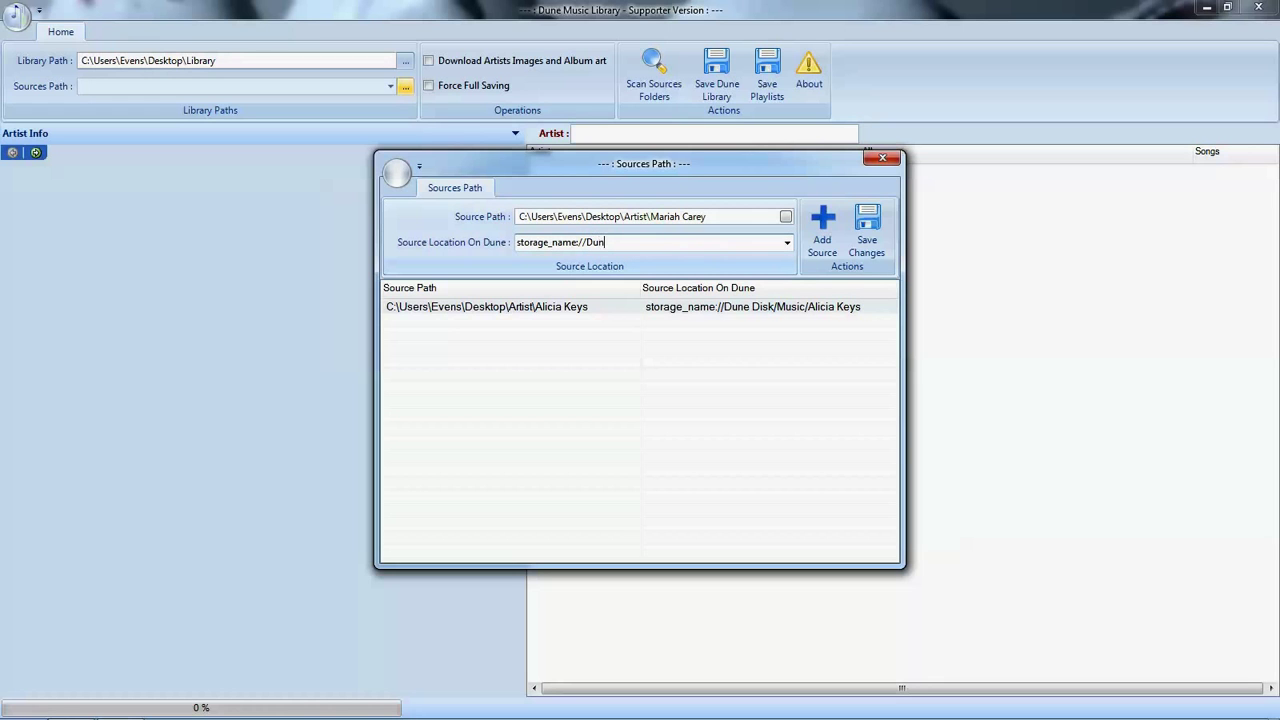
type("e Disk/Music/Mariah Carey")
left_click(824, 258)
left_click(865, 244)
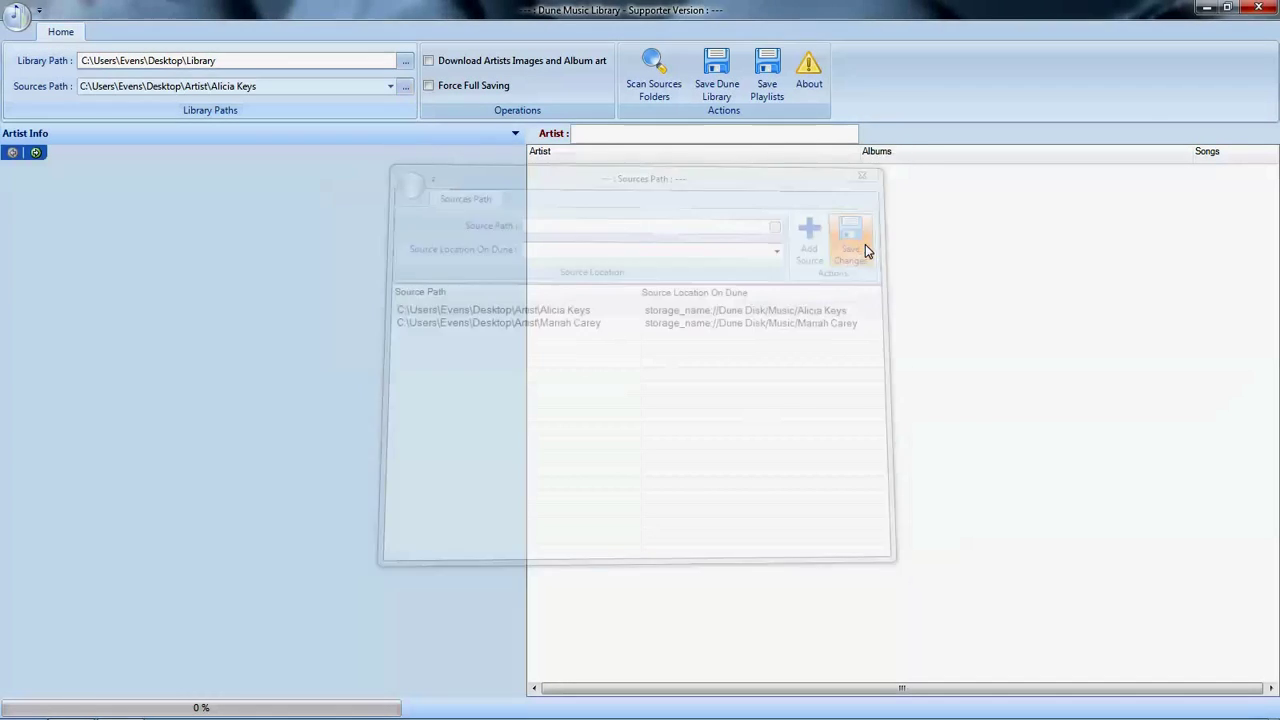
Scan the sources folders and view Alicia Keys' Unplugged and Mariah Carey's Butterfly albums
left_click(655, 75)
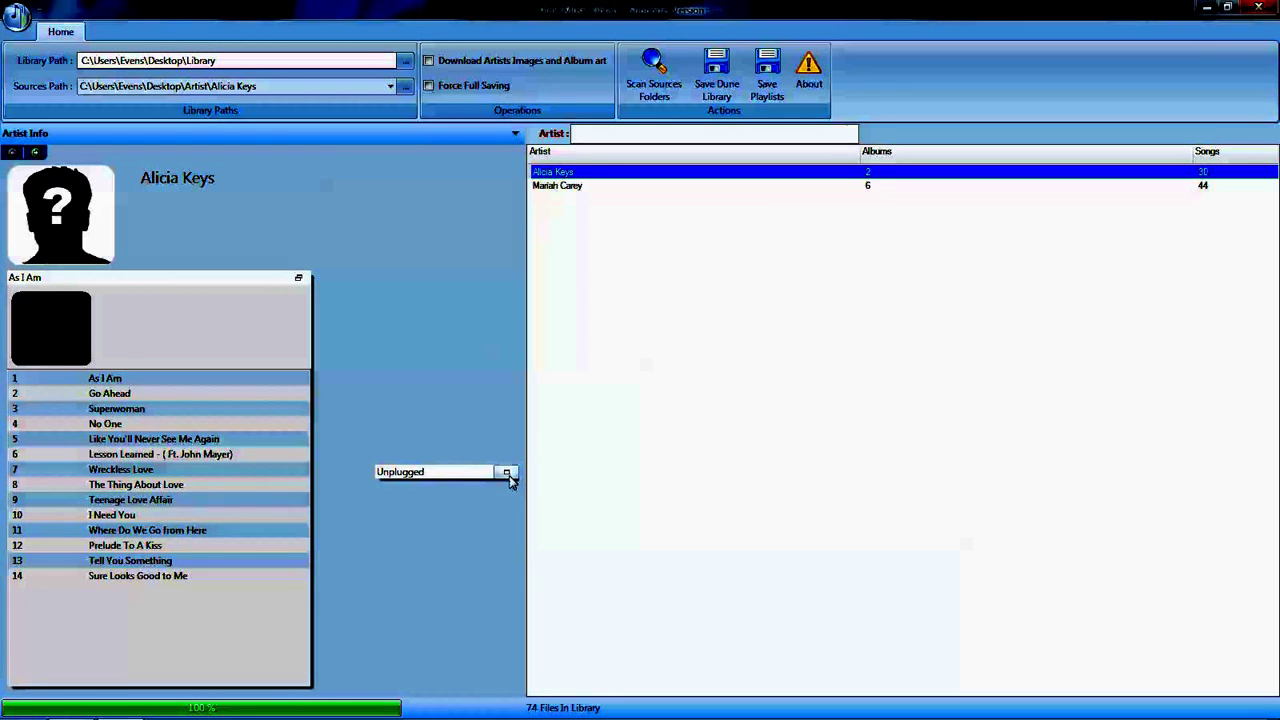
left_click(507, 472)
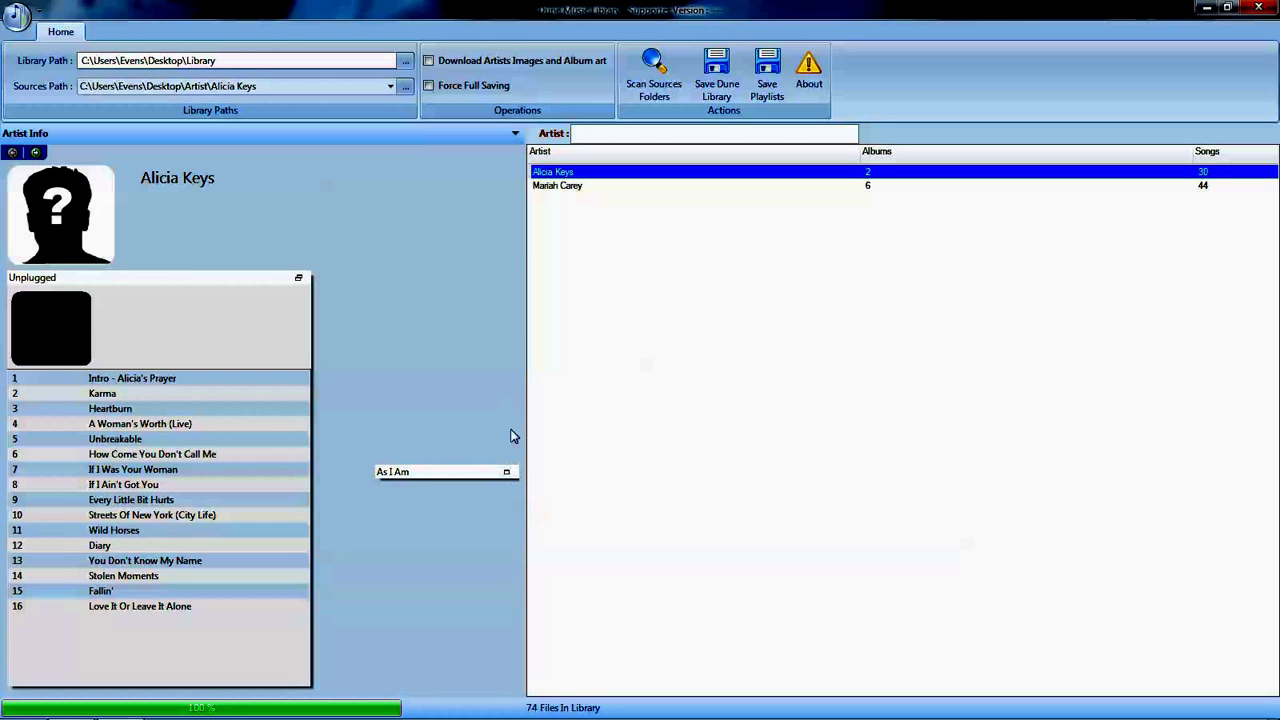
left_click(567, 189)
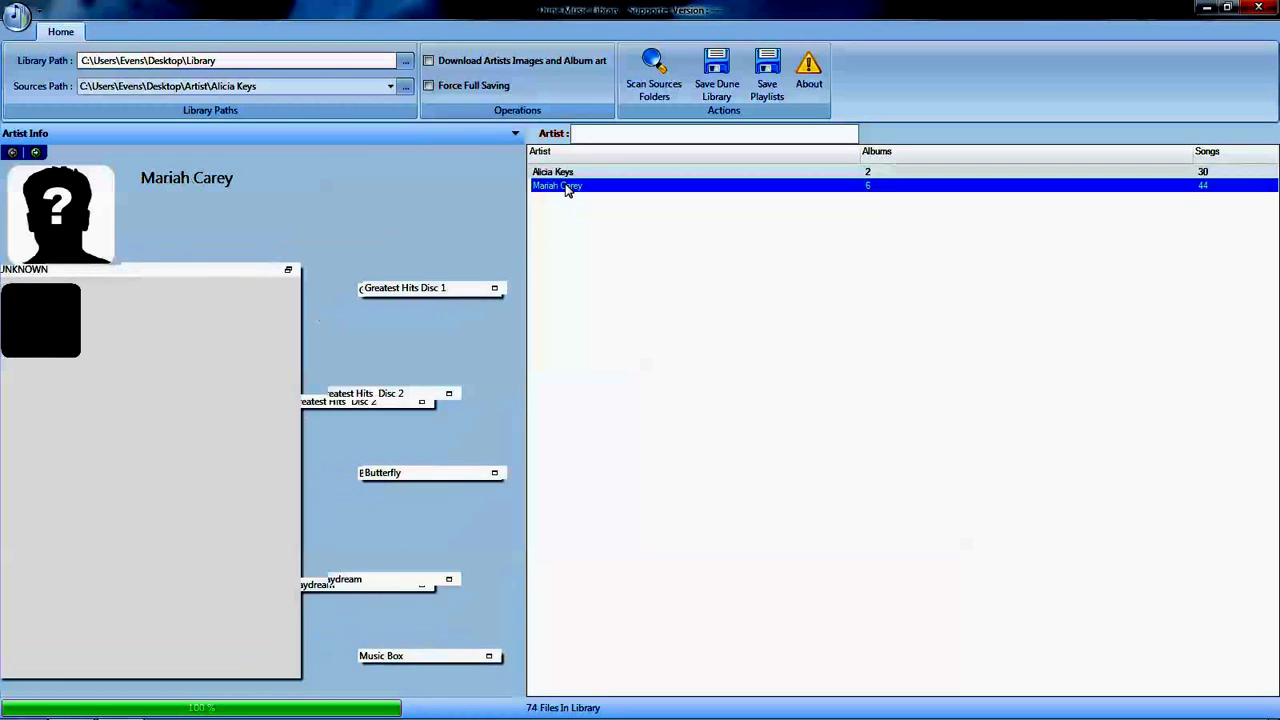
left_click(507, 471)
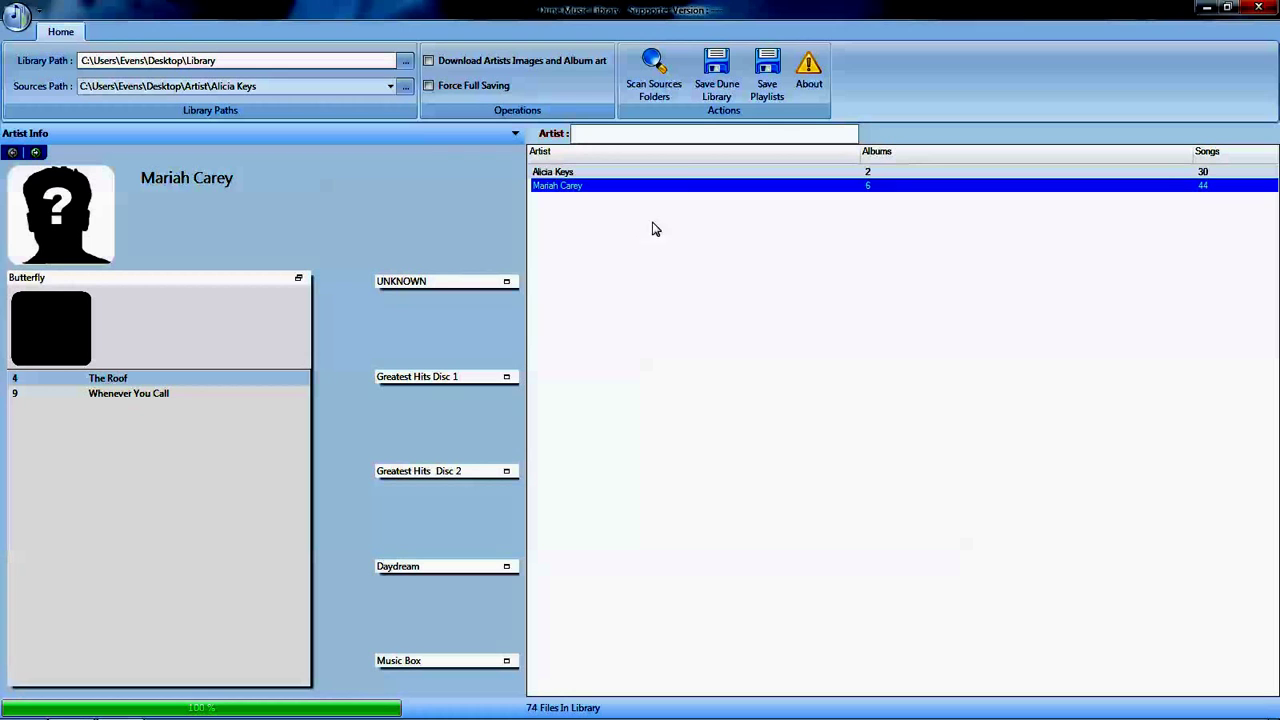
Save the Dune library with artist image and album art download enabled, and check the artwork of Unplugged and Butterfly
left_click(572, 63)
left_click(716, 90)
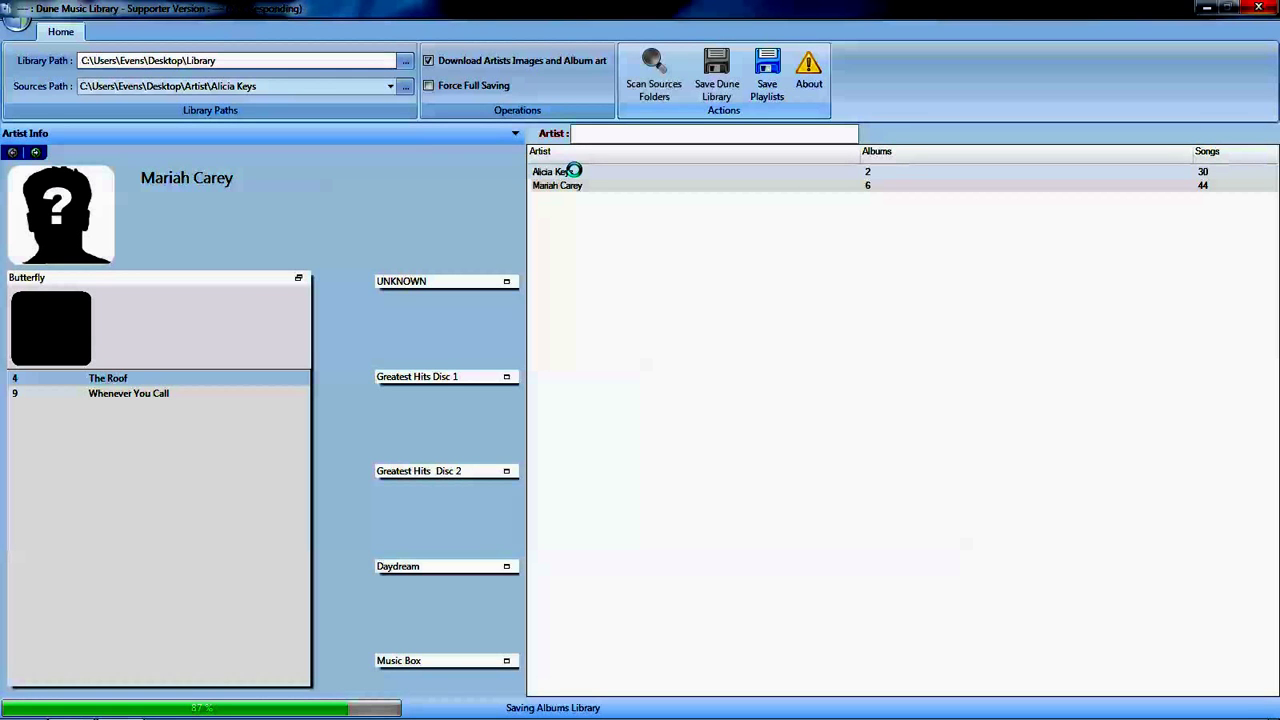
left_click(574, 172)
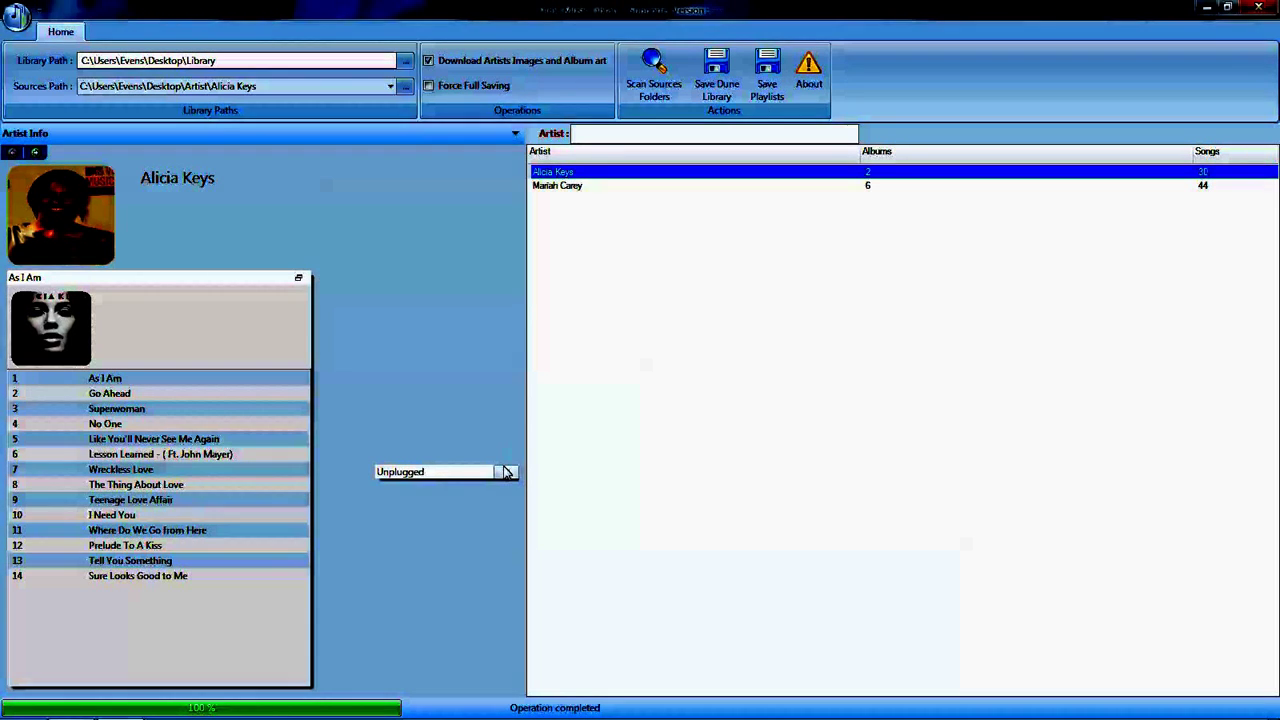
left_click(506, 468)
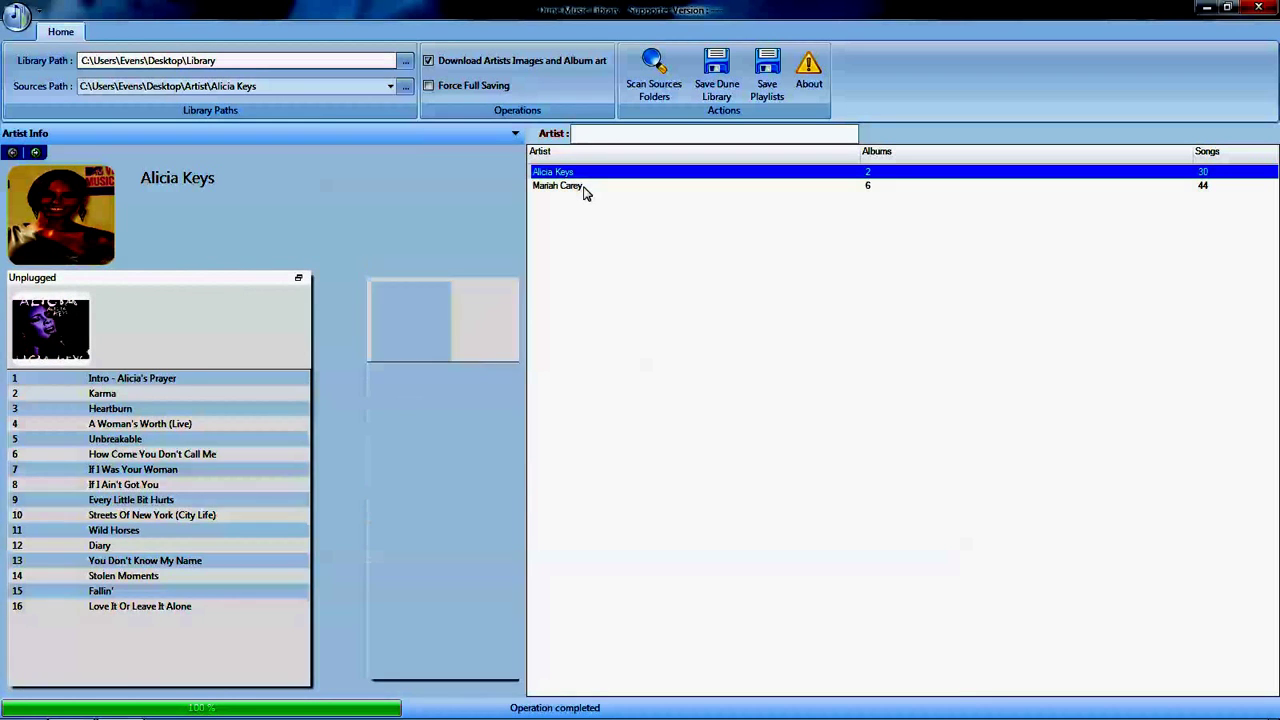
left_click(578, 186)
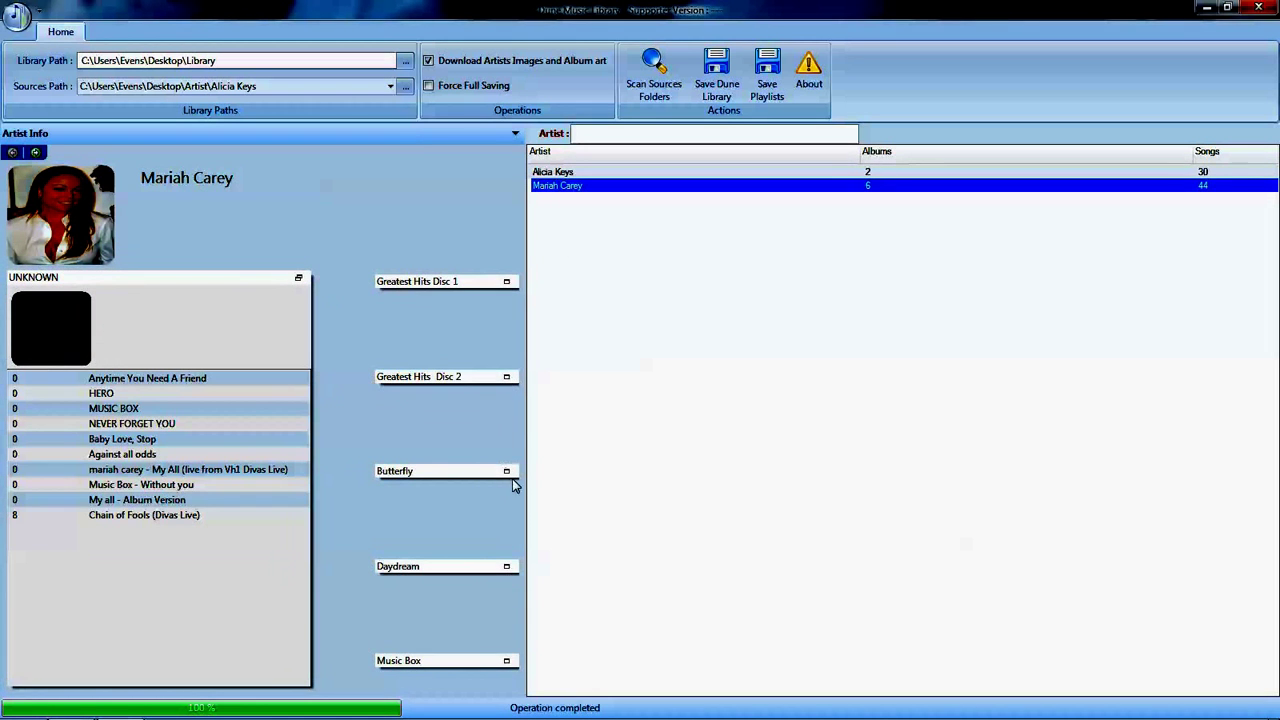
left_click(507, 473)
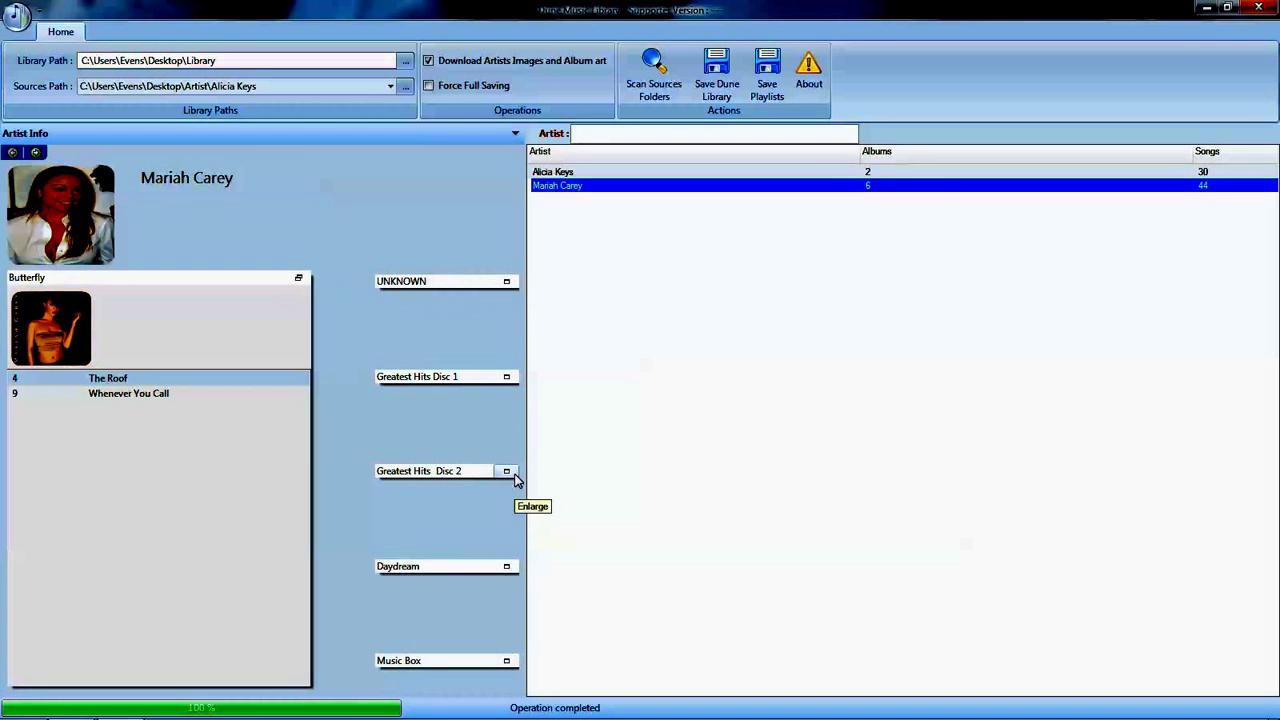
Open Multi View Selection for Mariah Carey's artist image, set both art and cover minimum sizes to 150 x 150, and search with GoogleImage
right_click(66, 216)
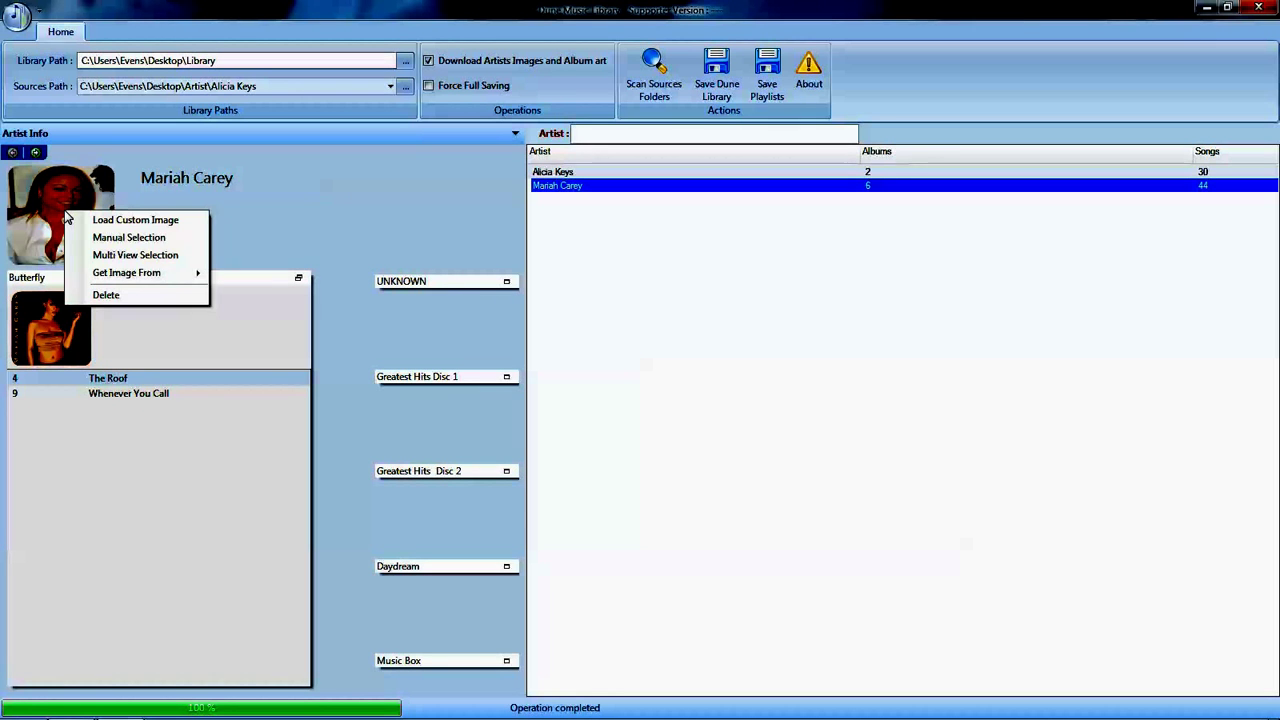
left_click(165, 256)
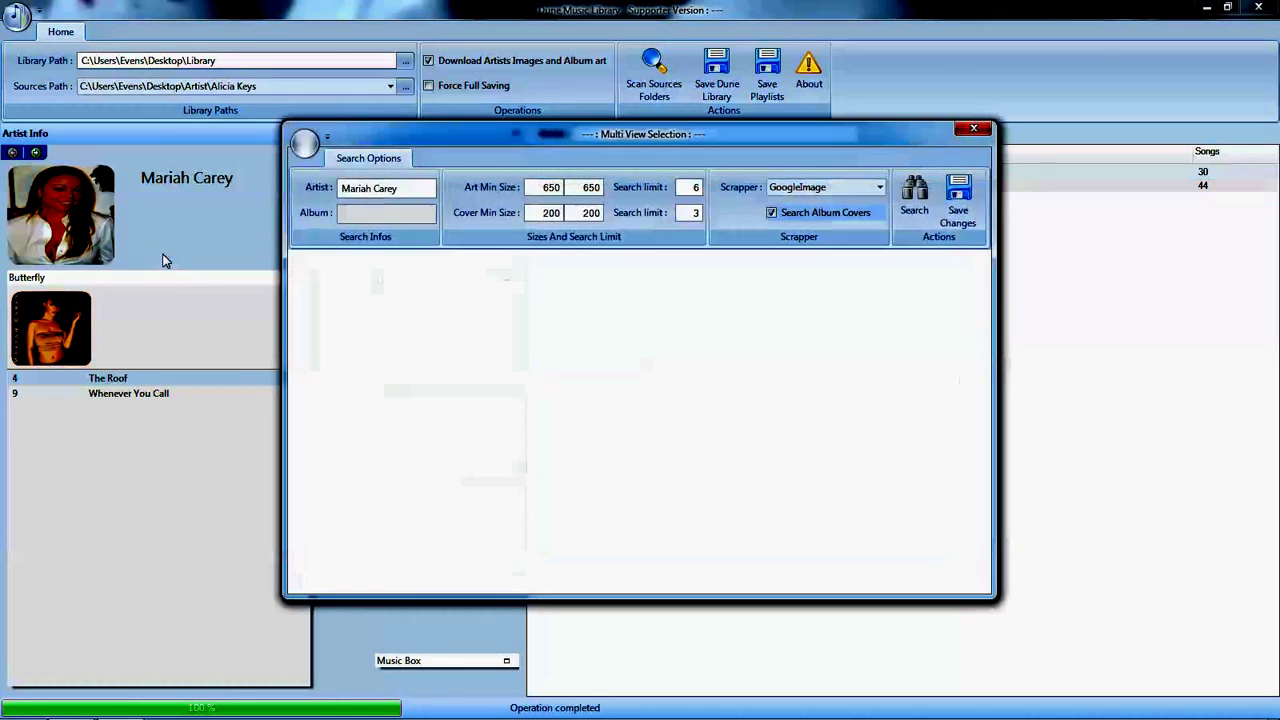
double_click(548, 187)
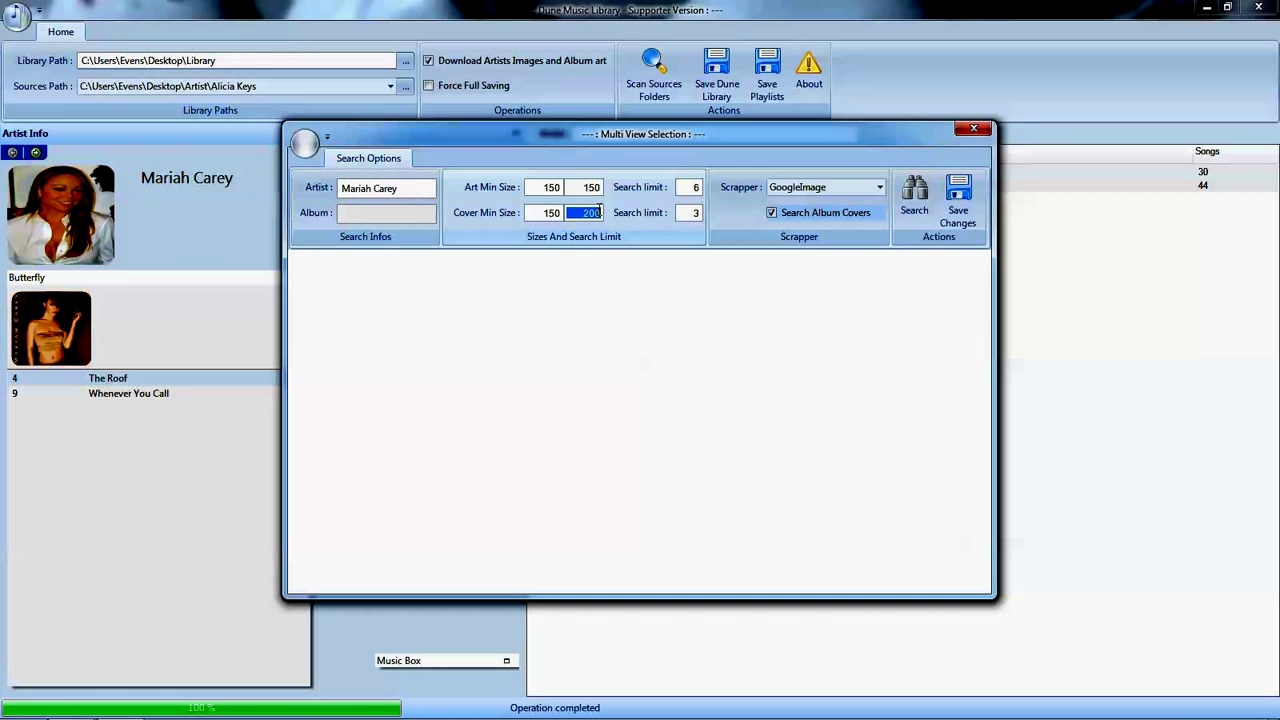
left_click(599, 210)
type("150")
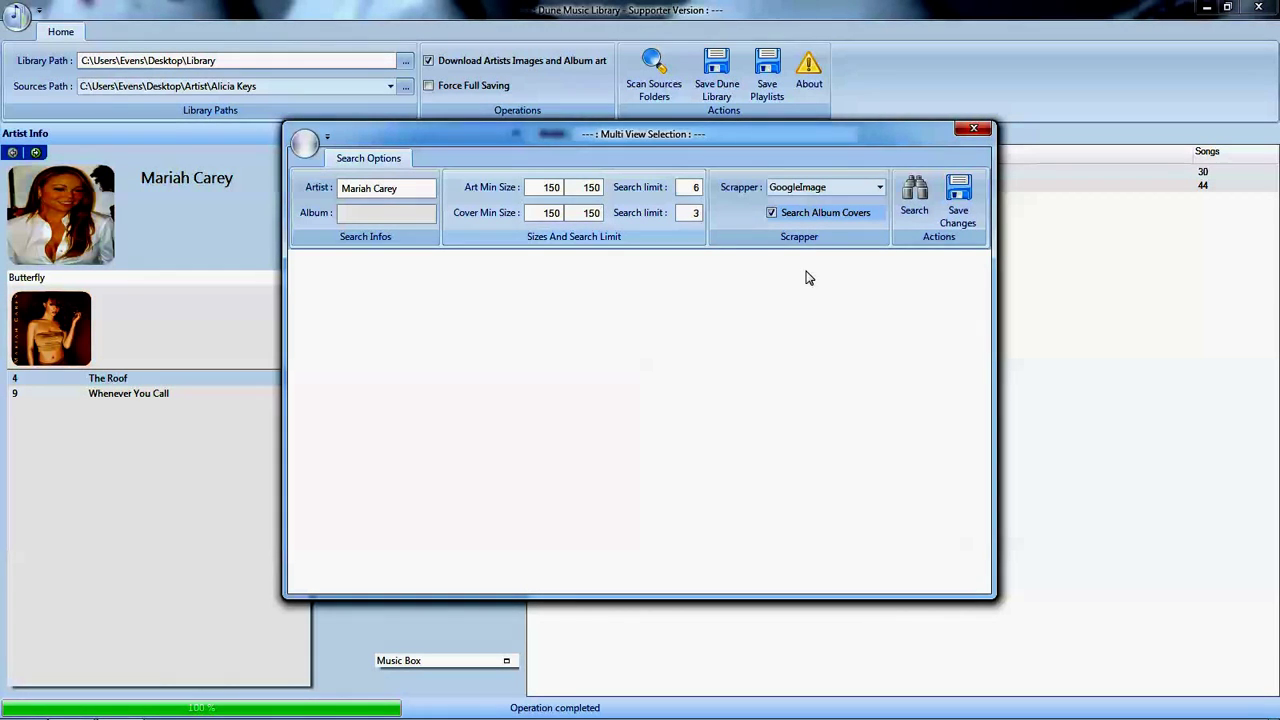
left_click(922, 212)
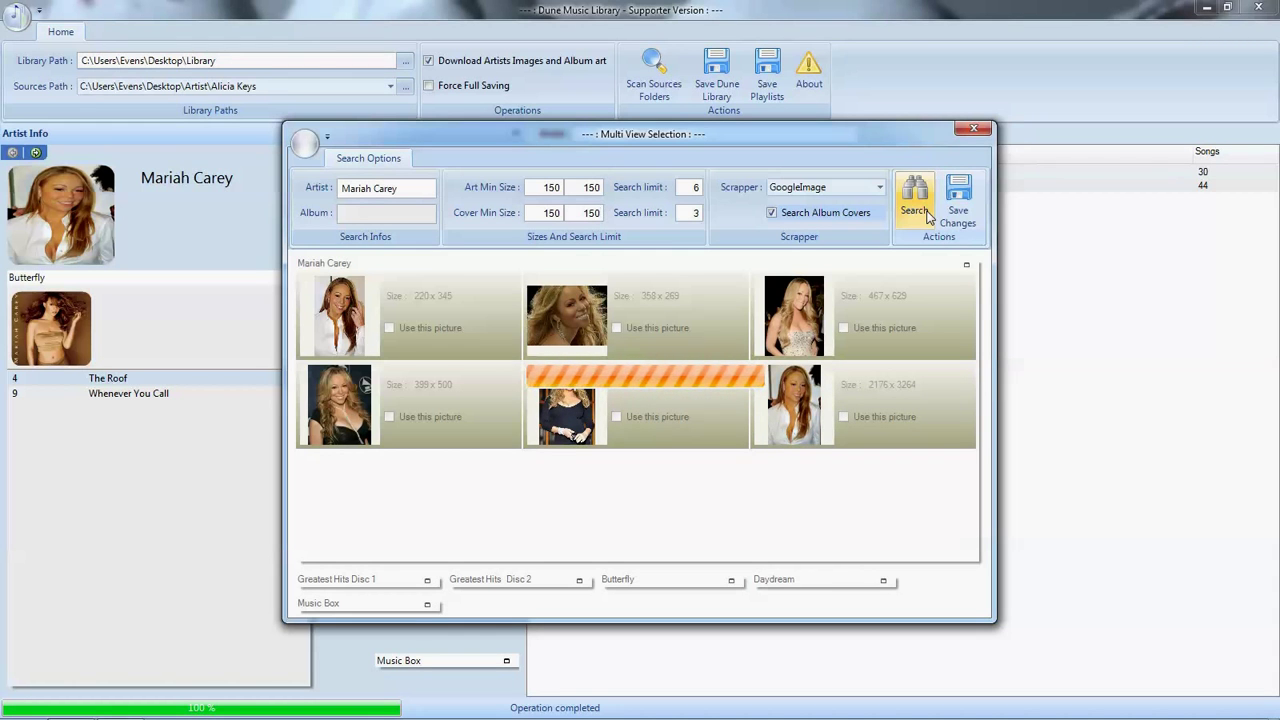
Select the 358 x 269 picture for Mariah Carey, look through the album cover results, save the changes and reload the artist
left_click(618, 329)
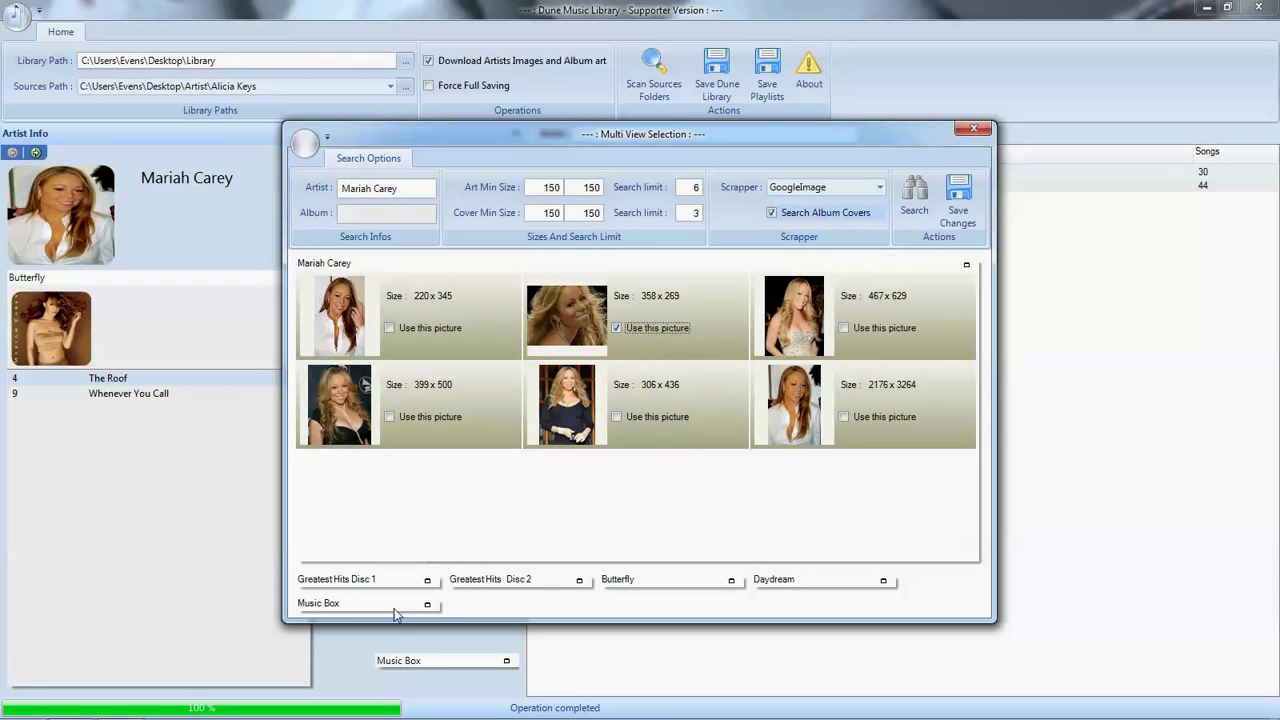
left_click(427, 581)
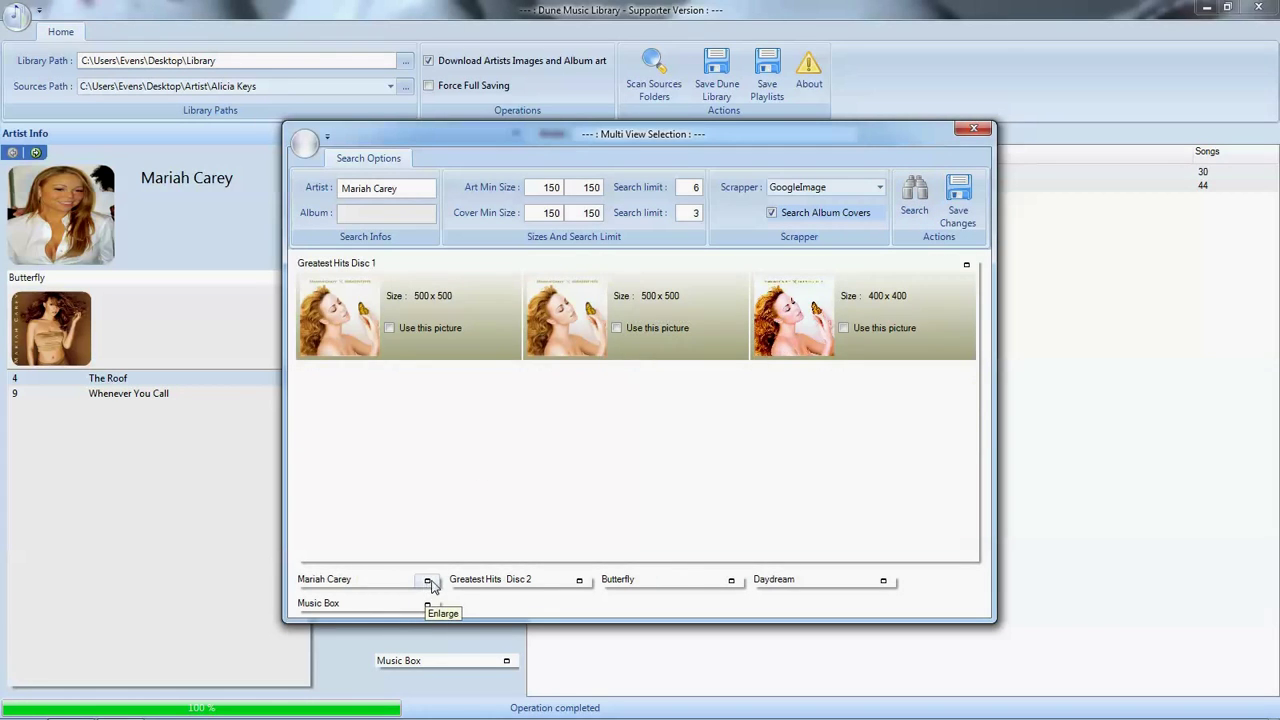
left_click(427, 581)
left_click(428, 605)
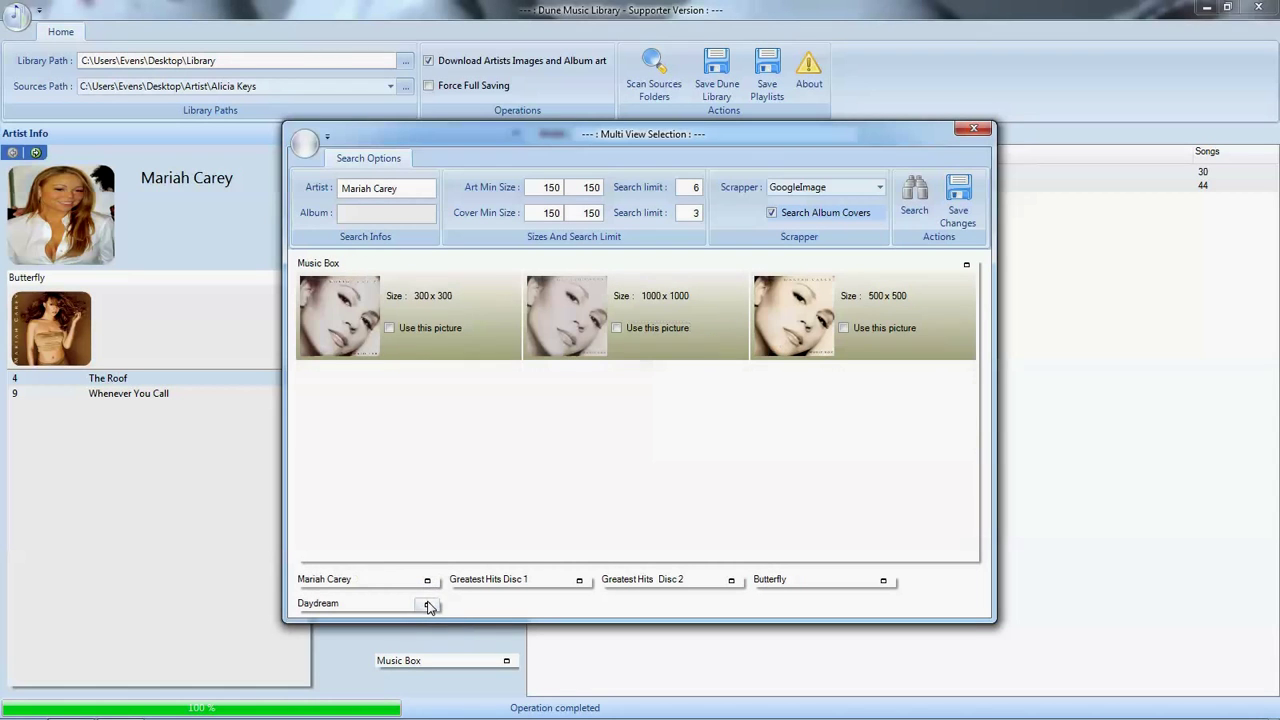
left_click(731, 581)
left_click(884, 581)
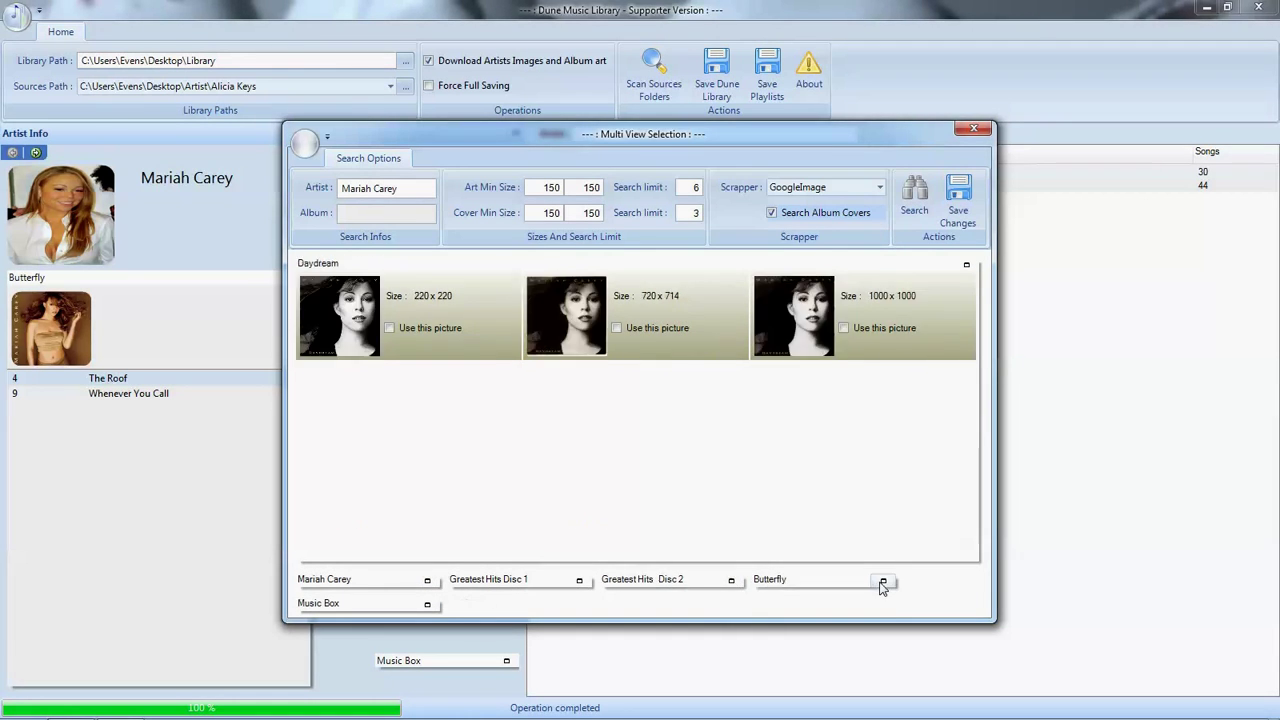
left_click(427, 580)
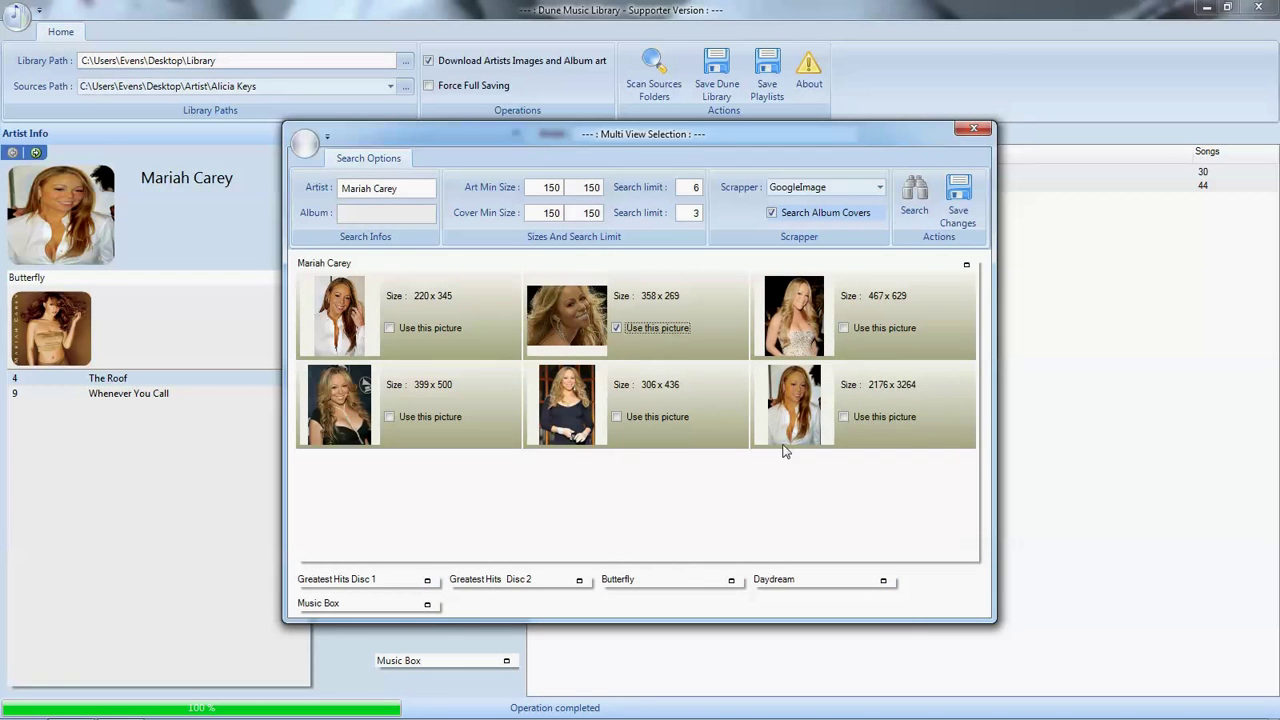
left_click(958, 200)
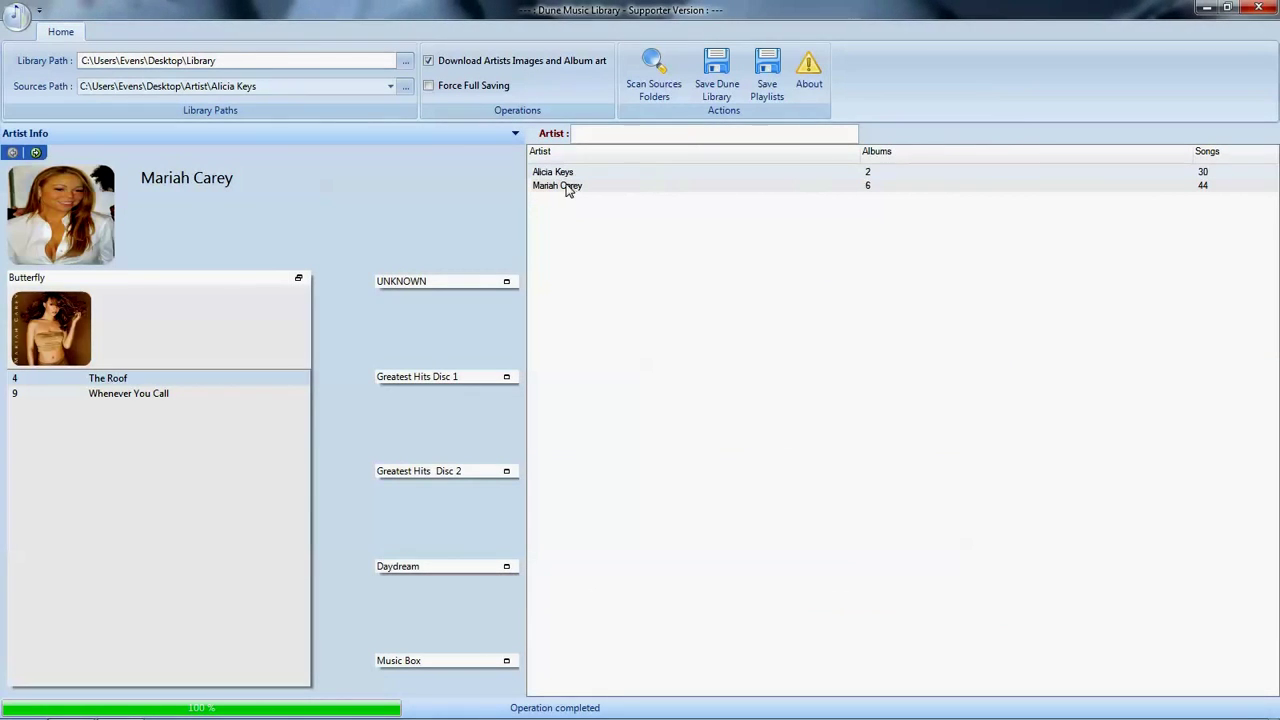
left_click(566, 188)
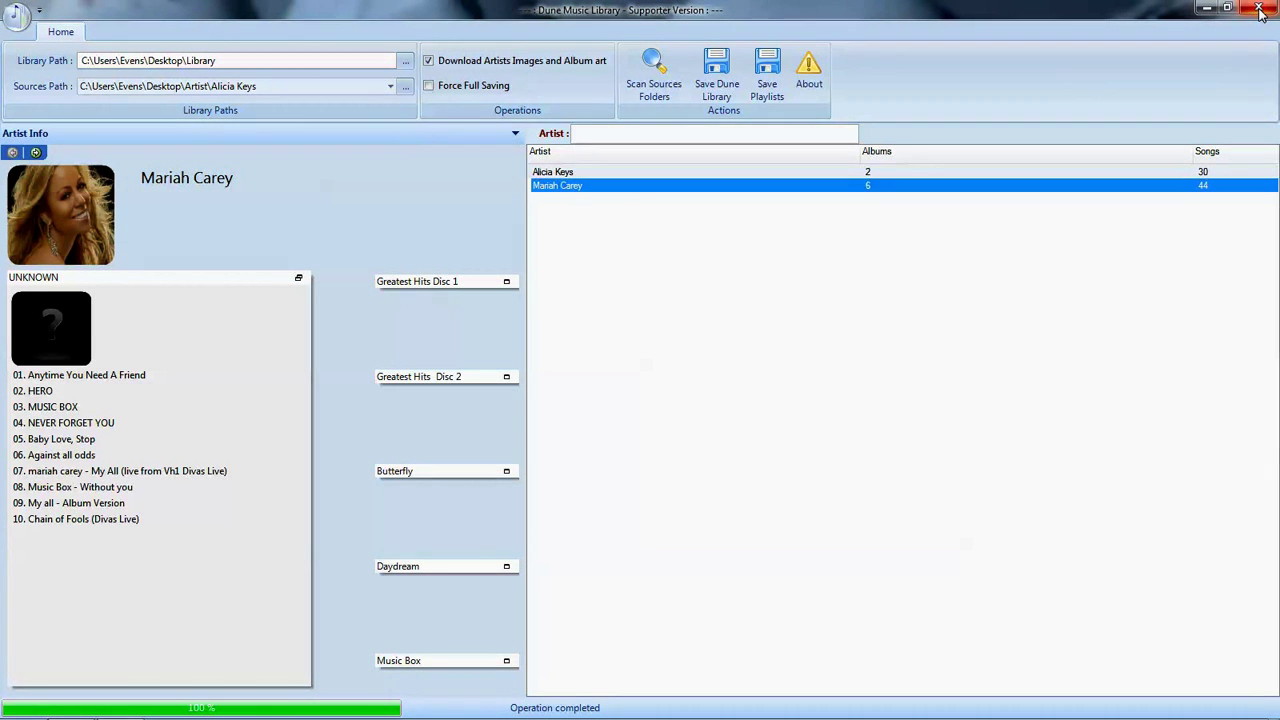
Restart Dune Music Library, load the saved full library for editing and playback control, and open Mariah Carey's Butterfly album
left_click(1258, 9)
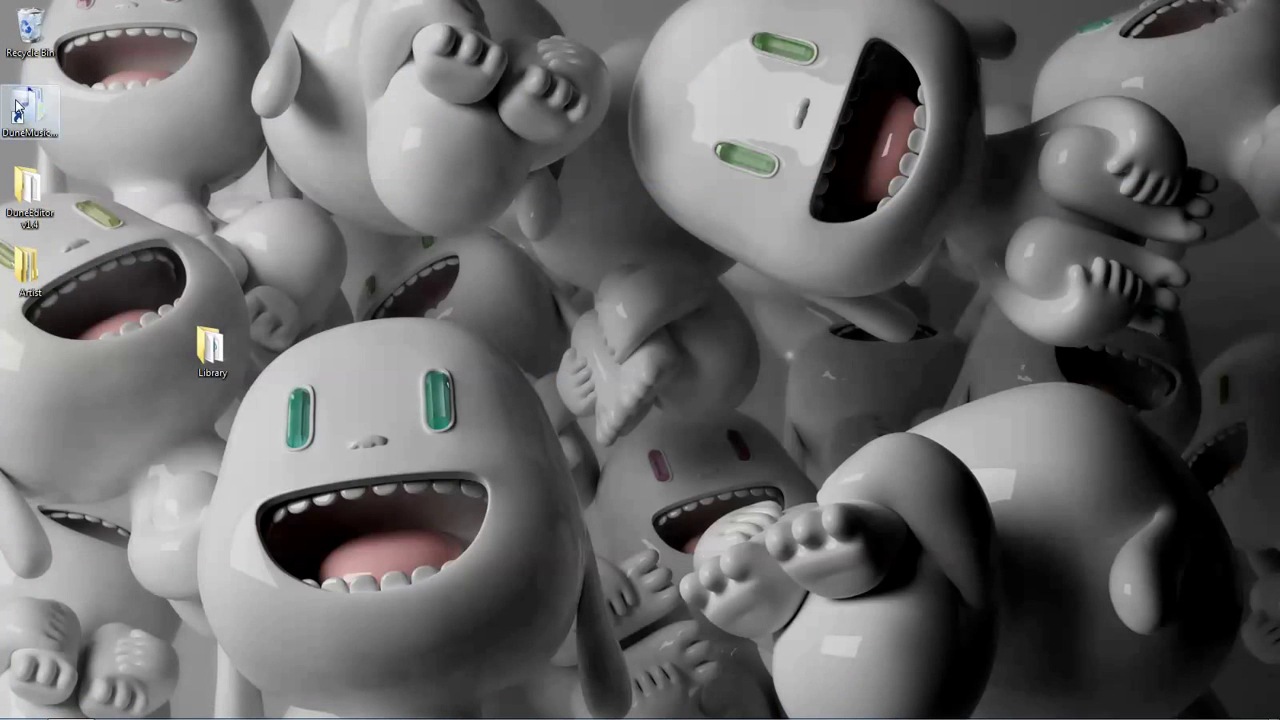
right_click(35, 110)
left_click(80, 112)
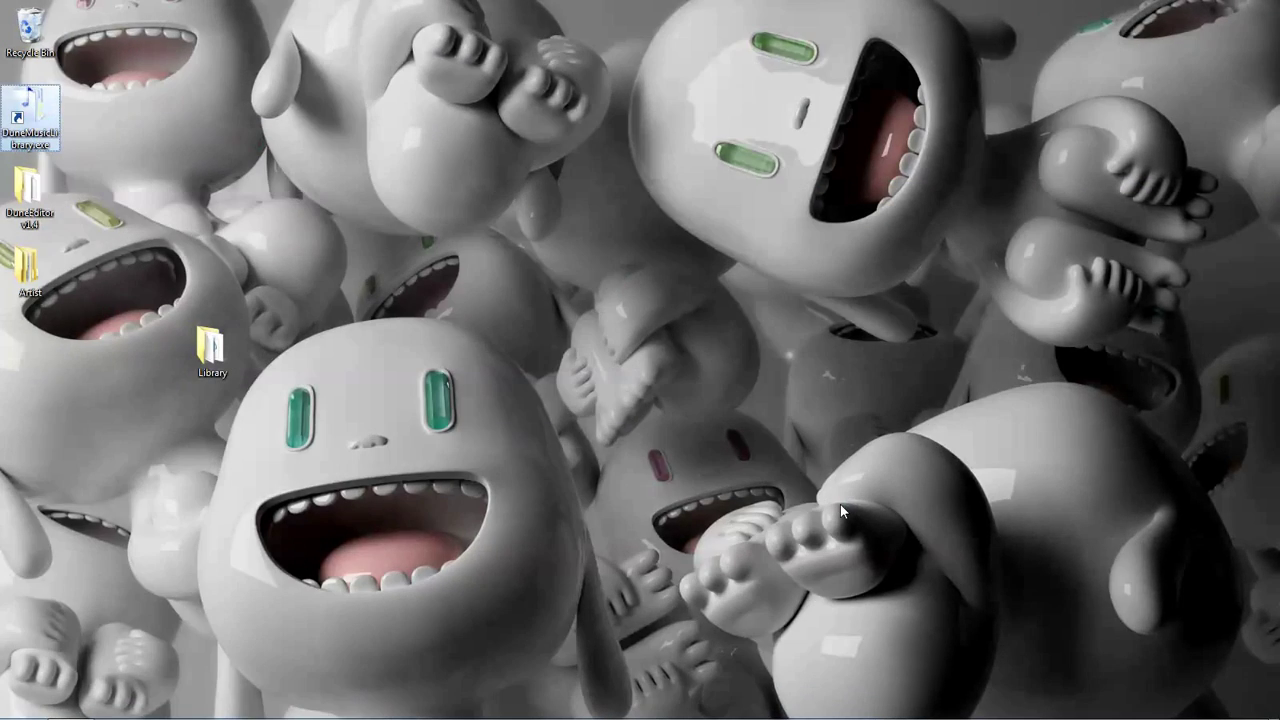
left_click(840, 510)
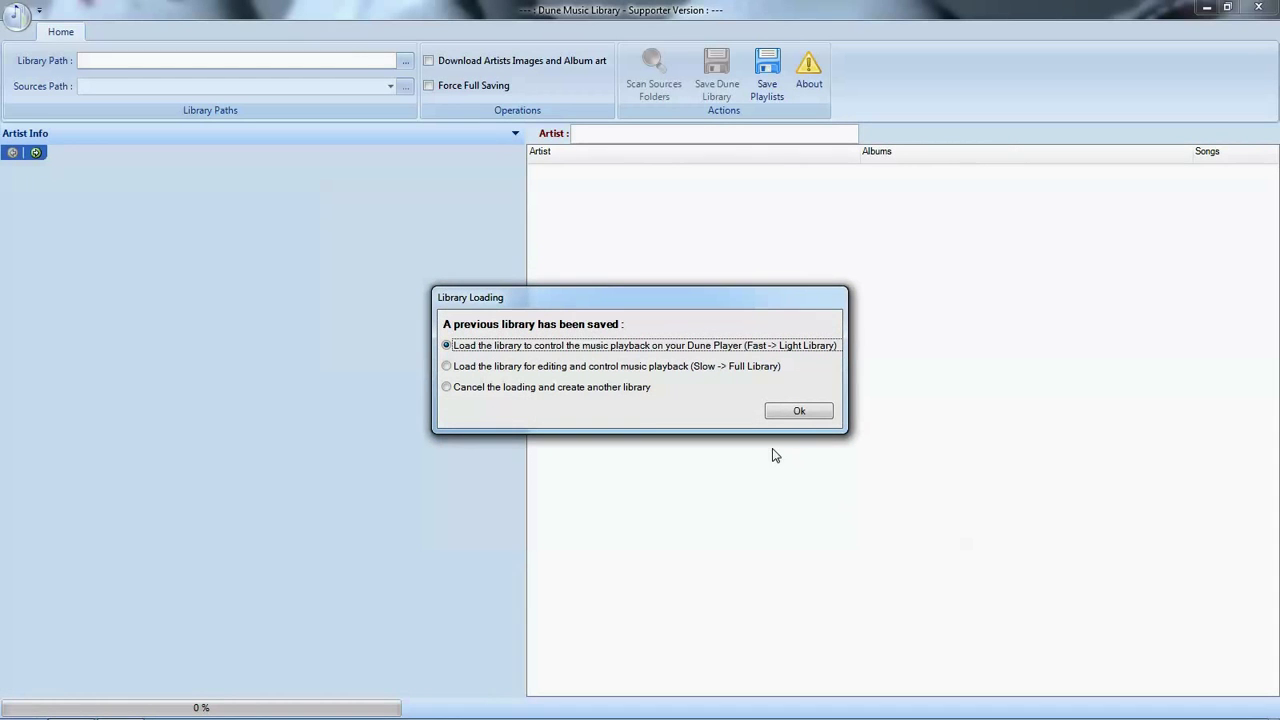
left_click(676, 368)
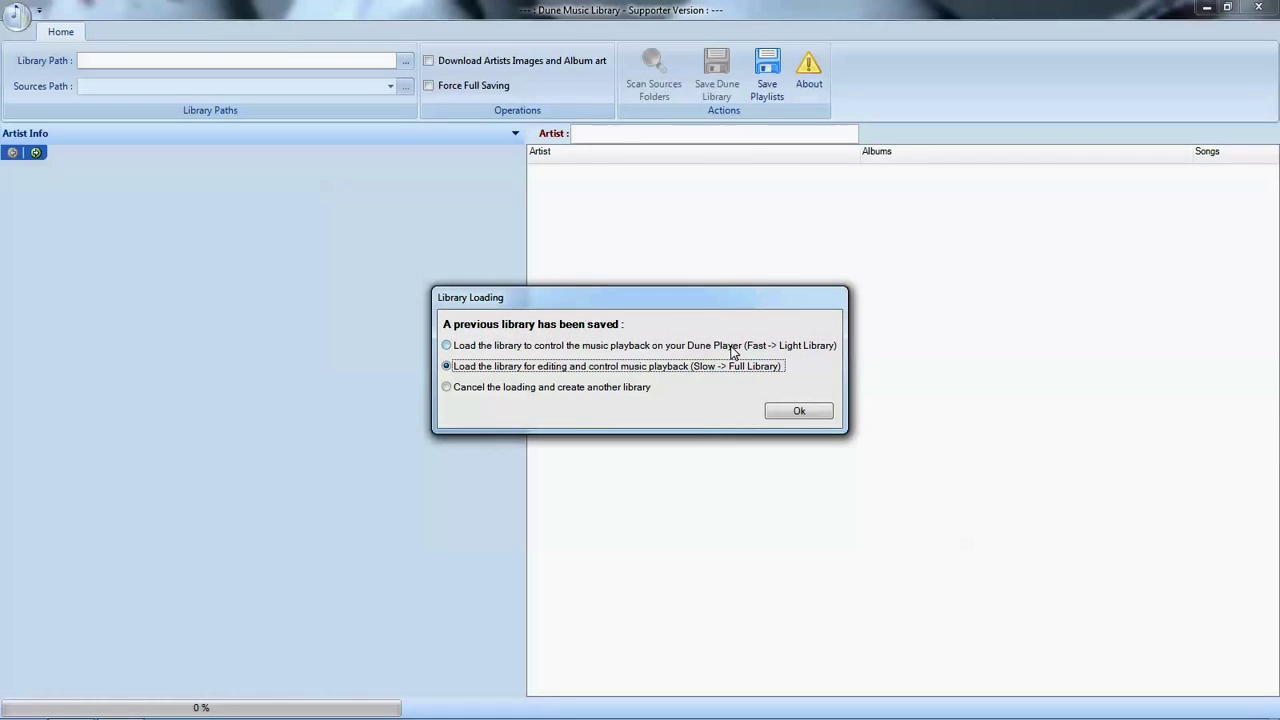
left_click(807, 412)
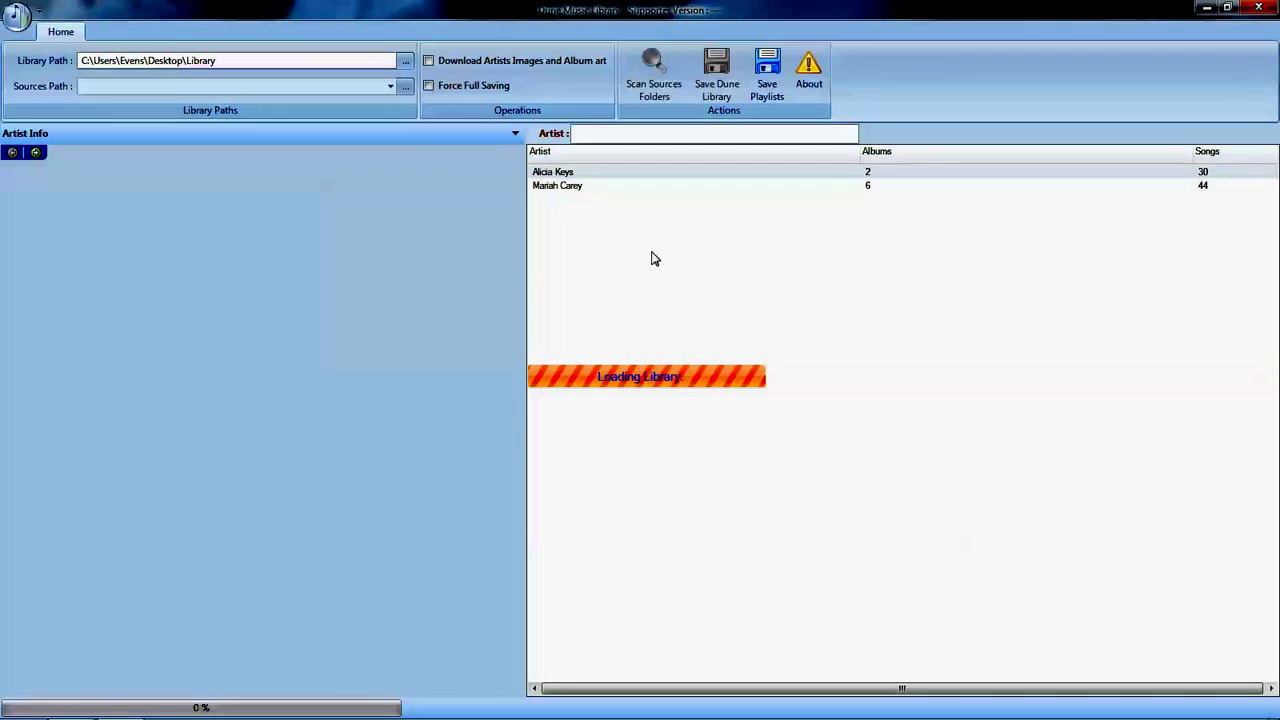
left_click(572, 187)
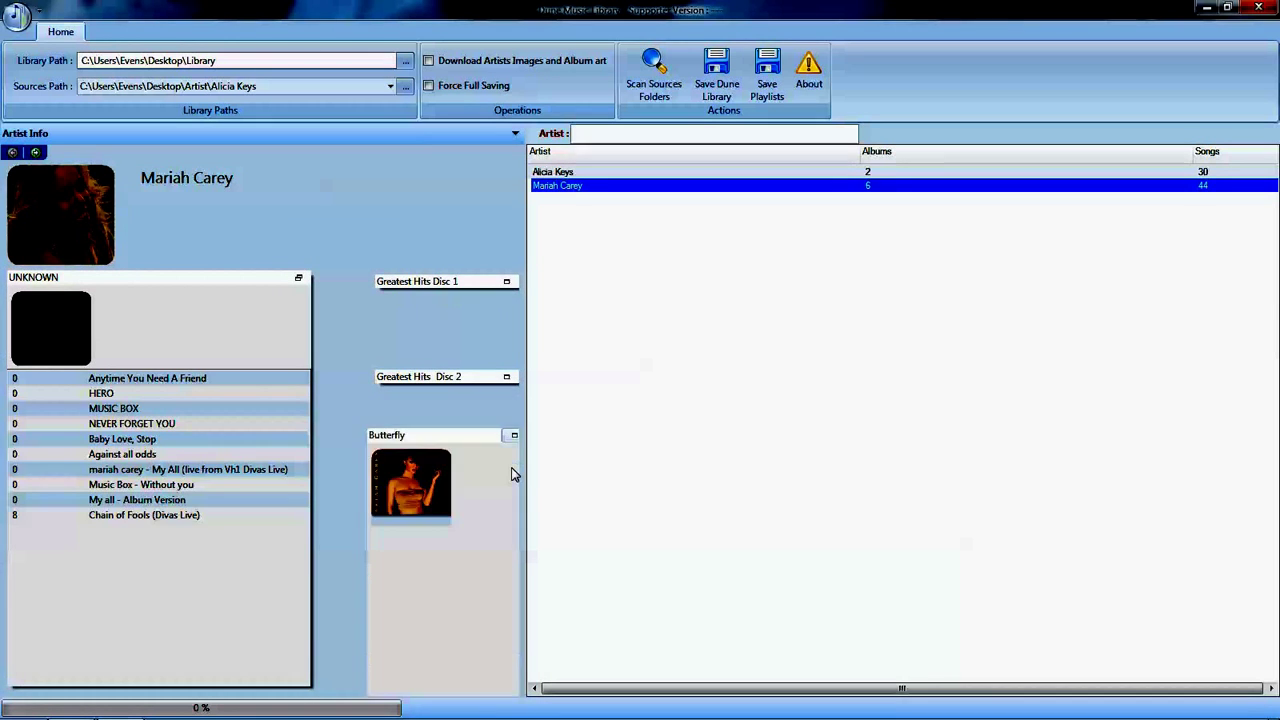
left_click(507, 471)
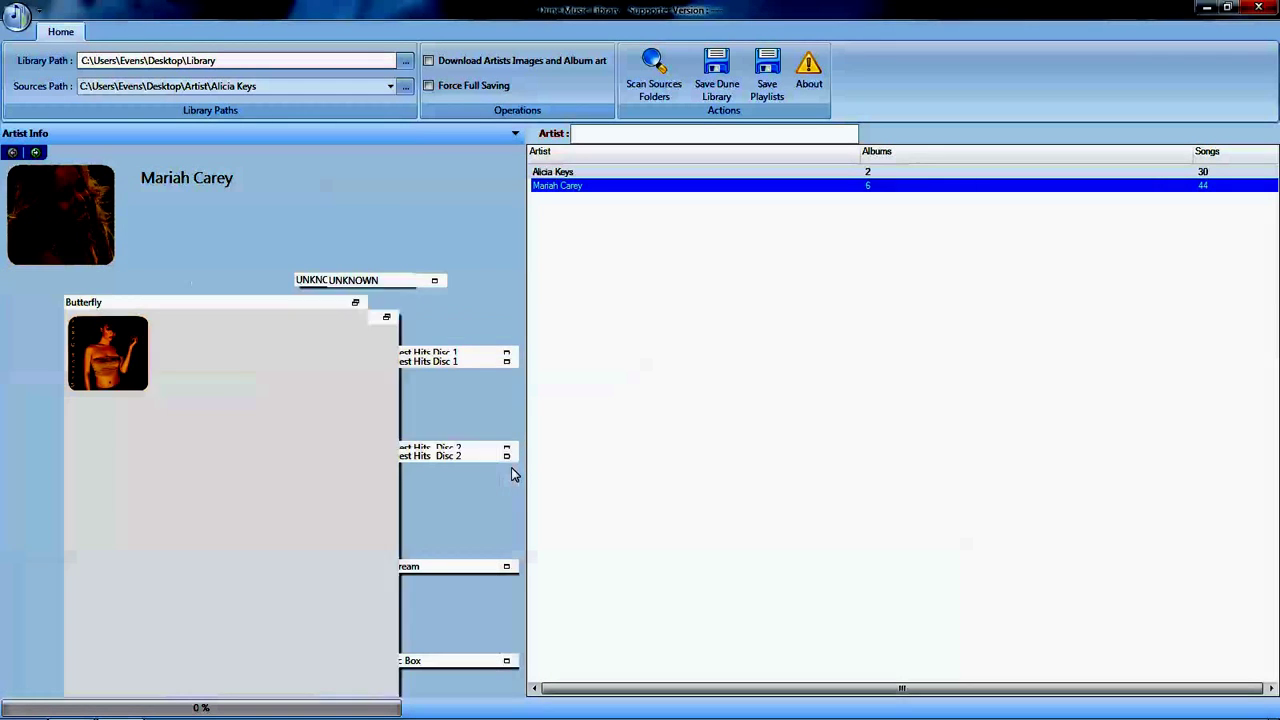
Try getting Alicia Keys' artist image from Discogs, and replace it with one from GoogleImage
left_click(537, 174)
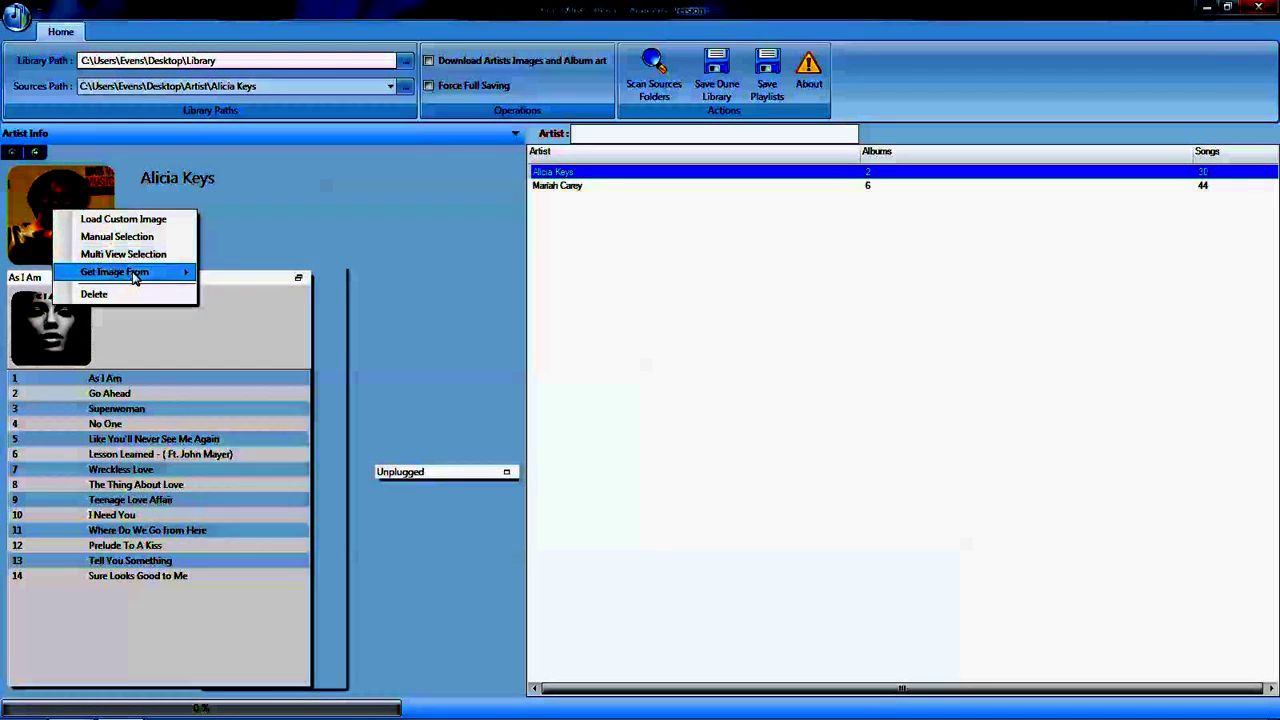
mouse_move(135, 277)
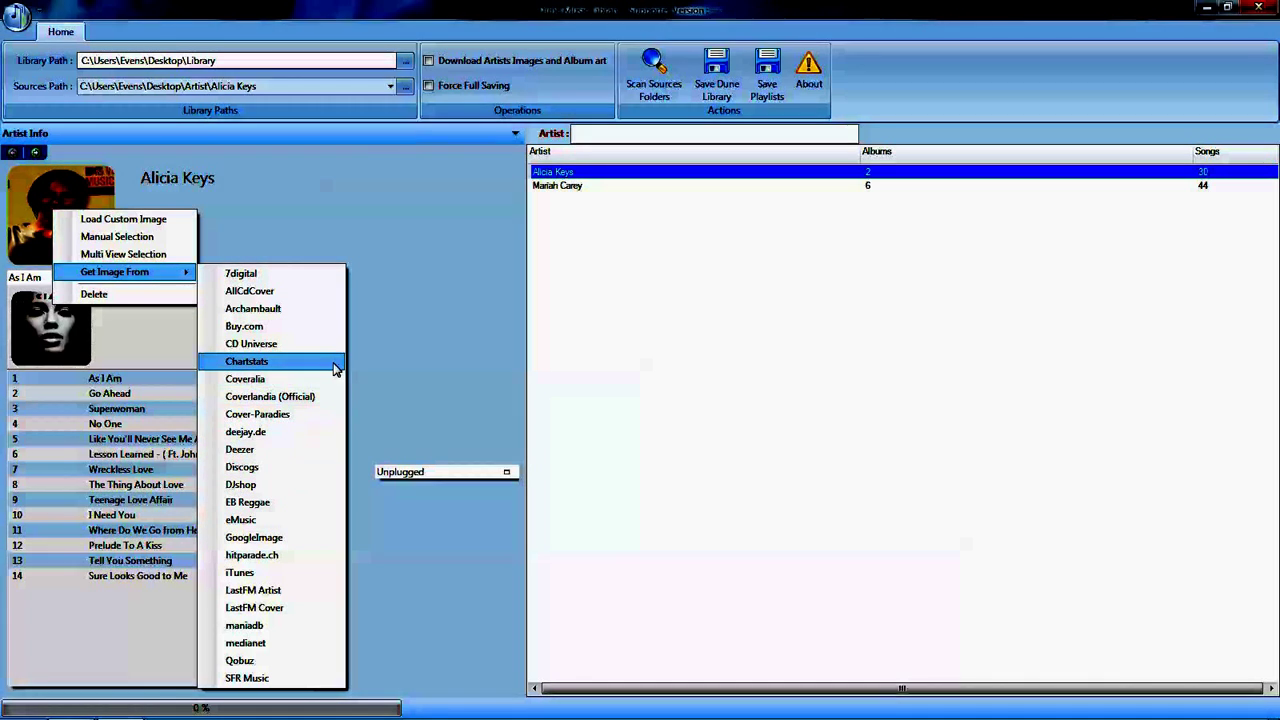
left_click(276, 472)
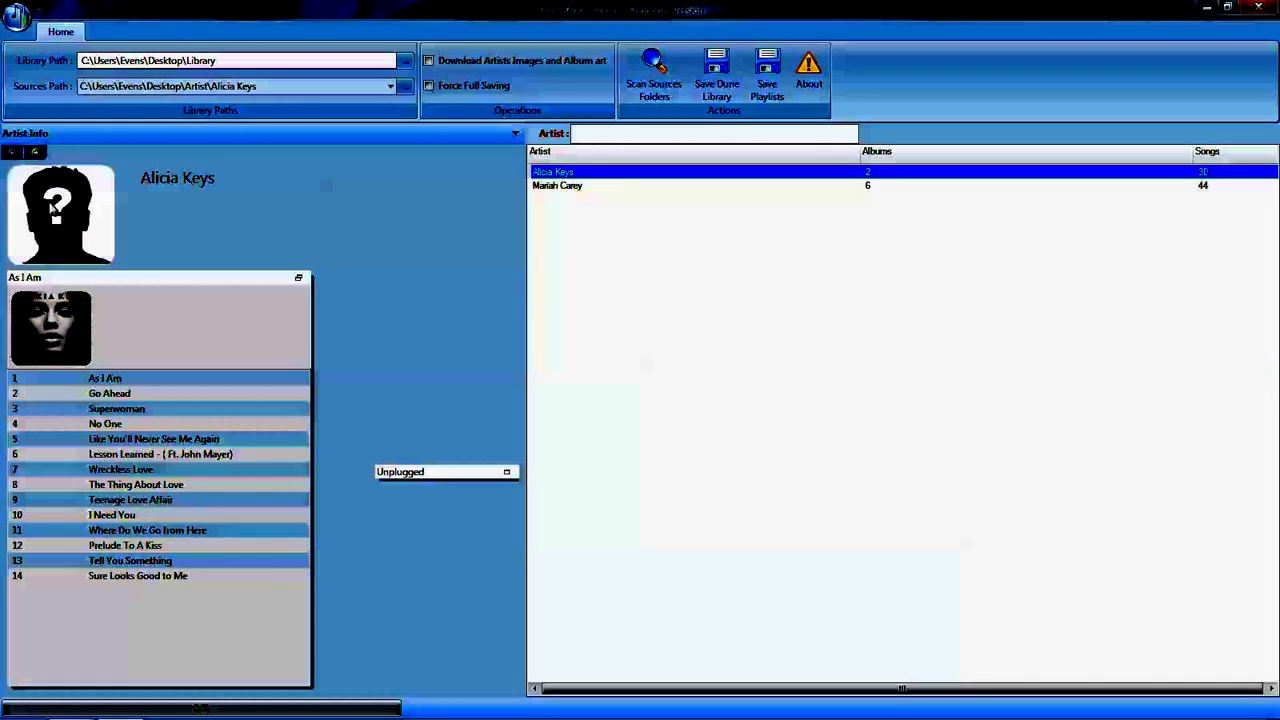
right_click(52, 206)
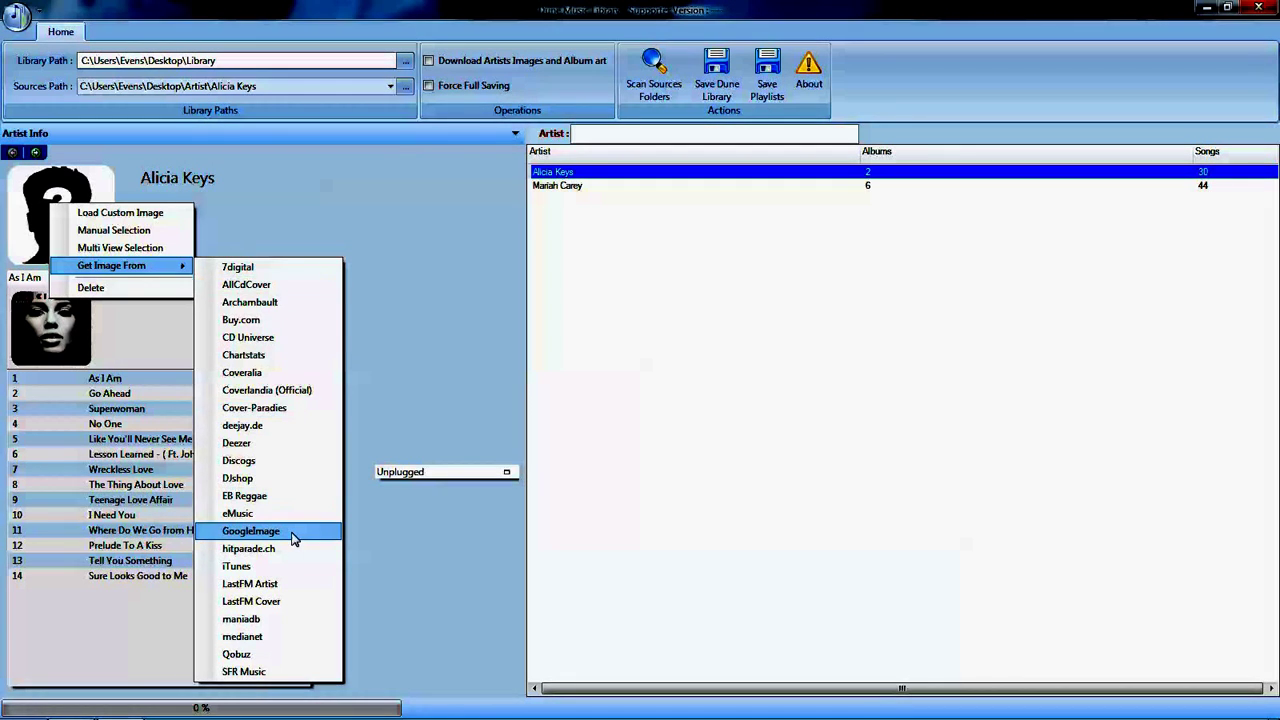
left_click(291, 531)
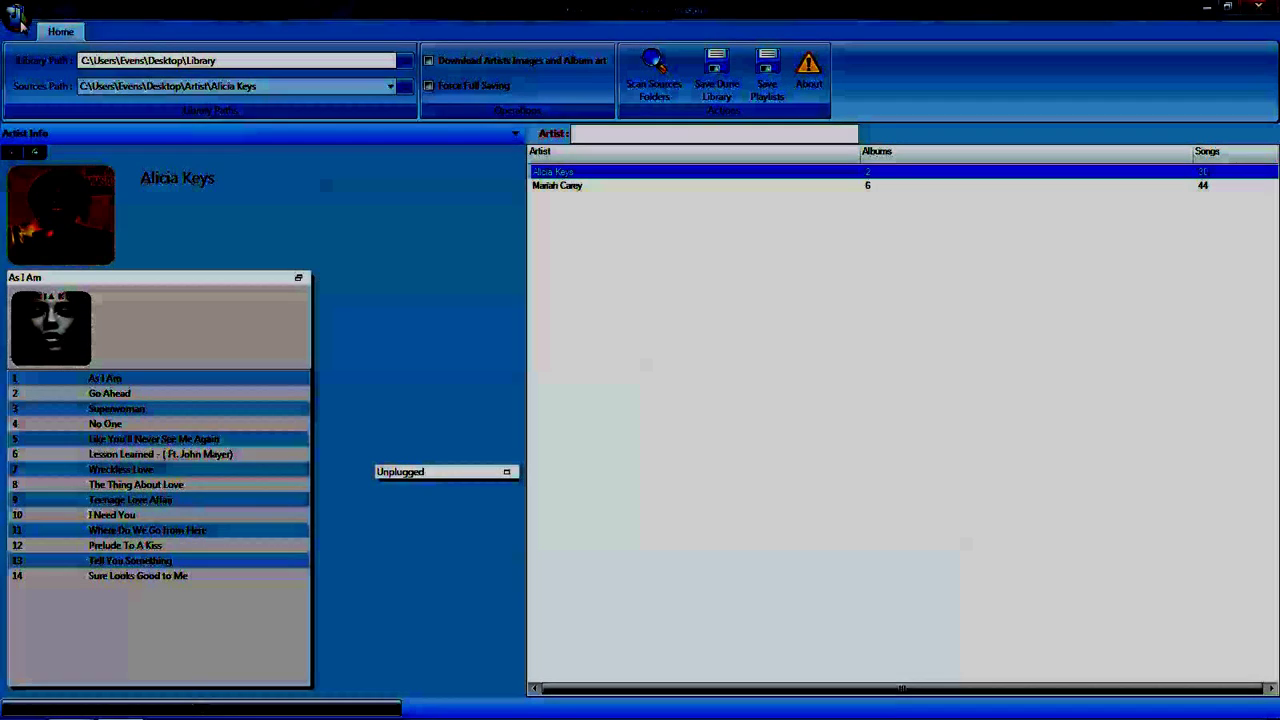
Examine the Album, Artist, ABC, Year and Genre Catalog settings, close the settings and exit the program
left_click(16, 16)
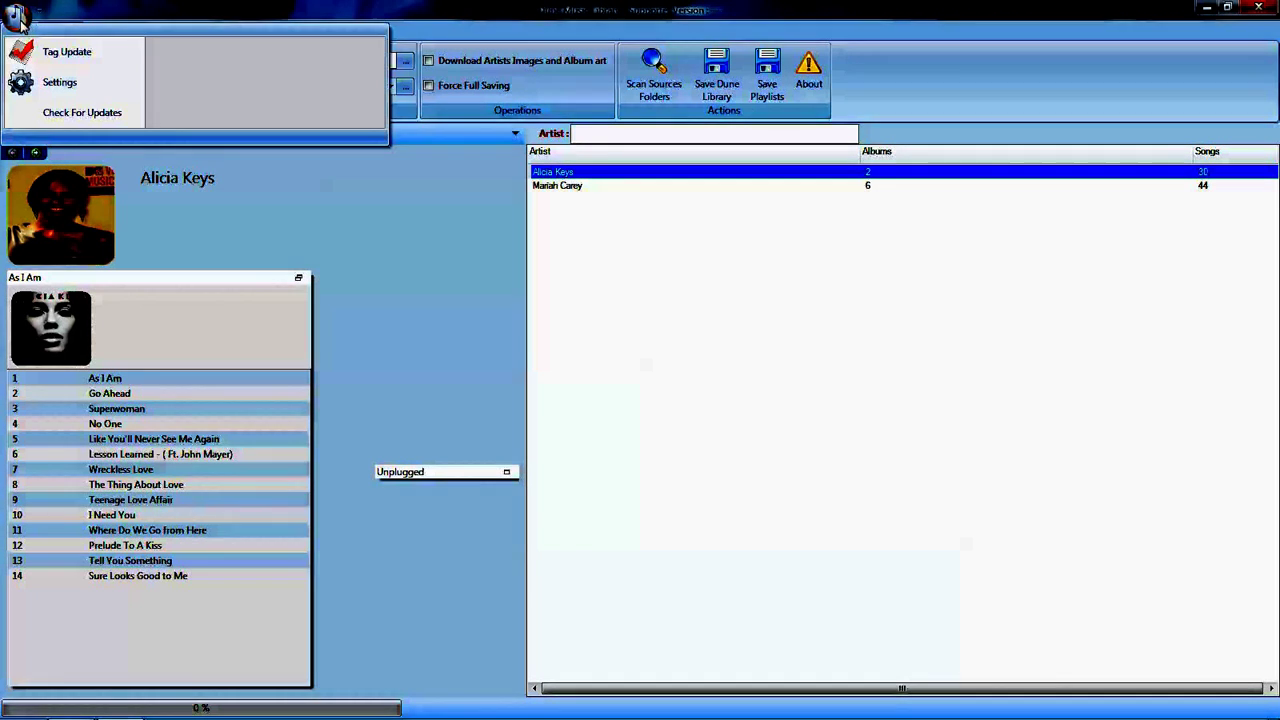
left_click(48, 84)
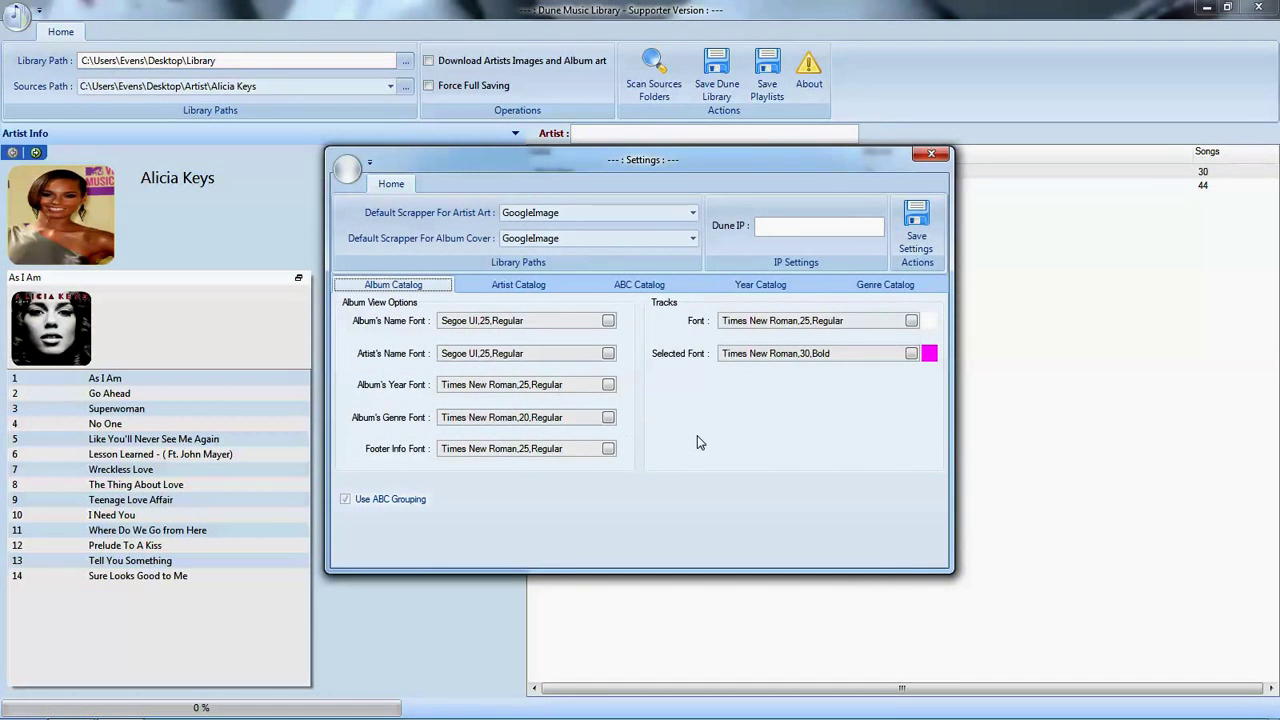
left_click(542, 286)
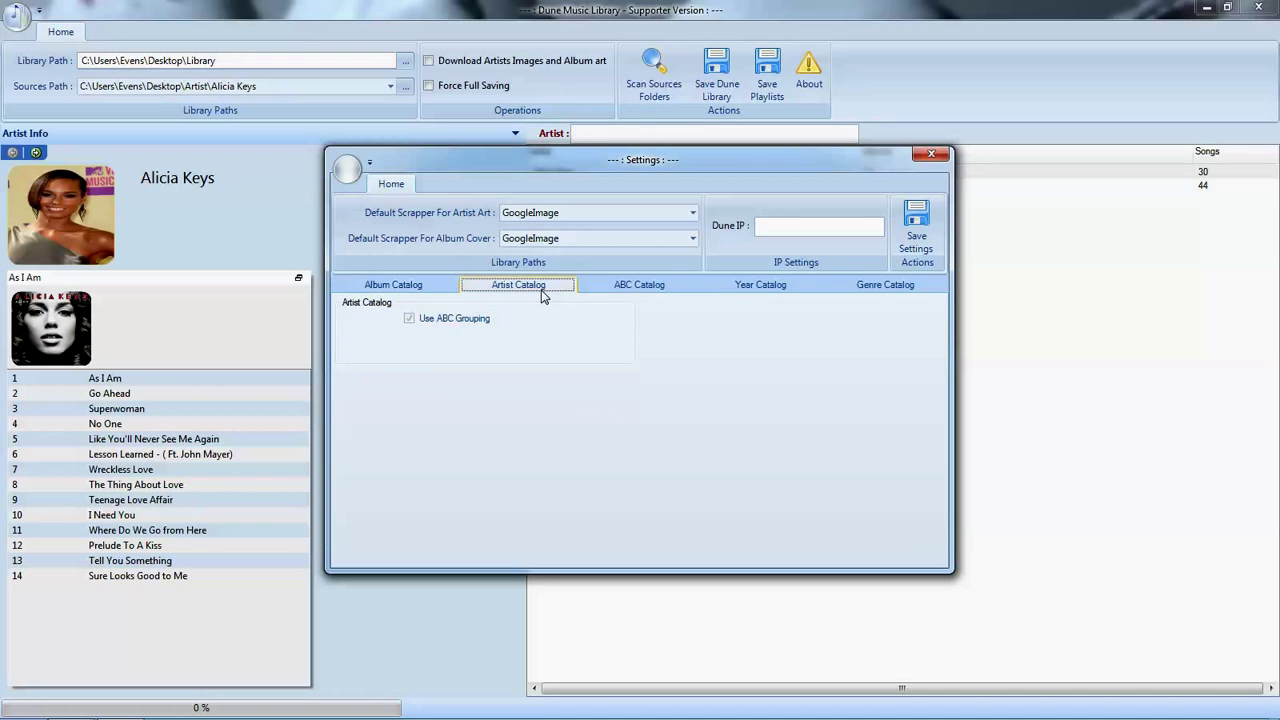
left_click(640, 288)
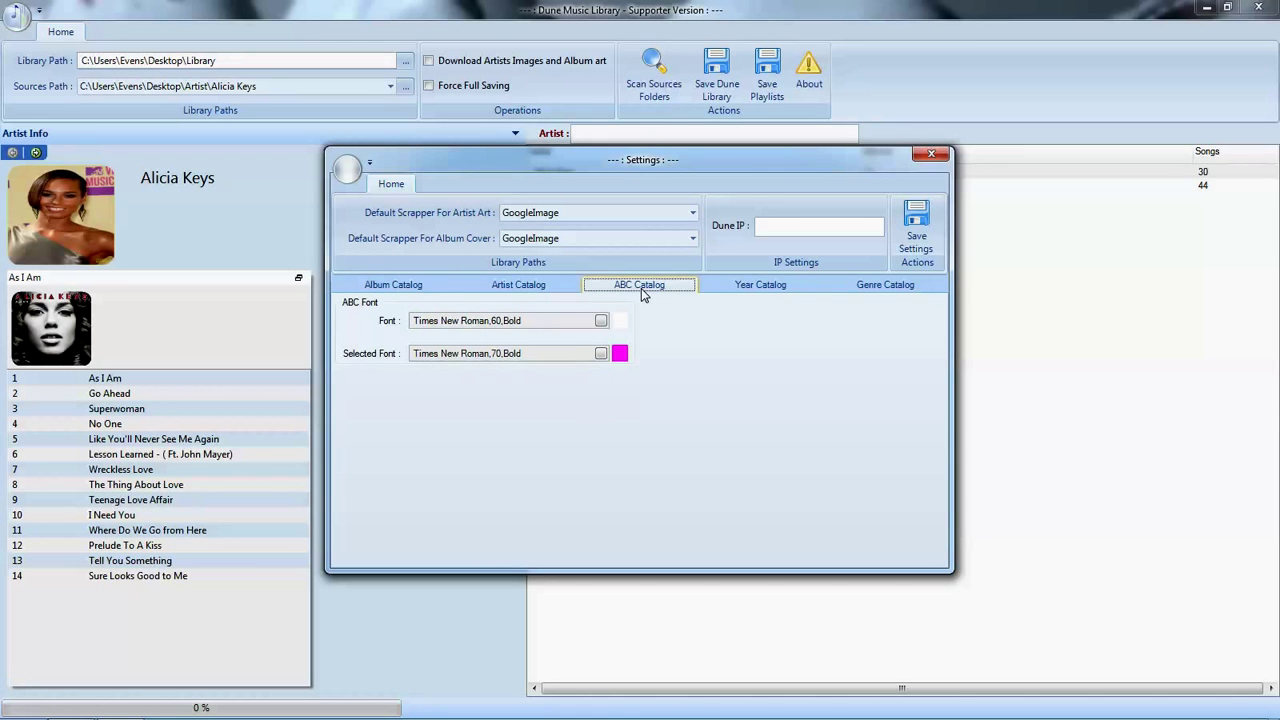
left_click(748, 292)
left_click(877, 288)
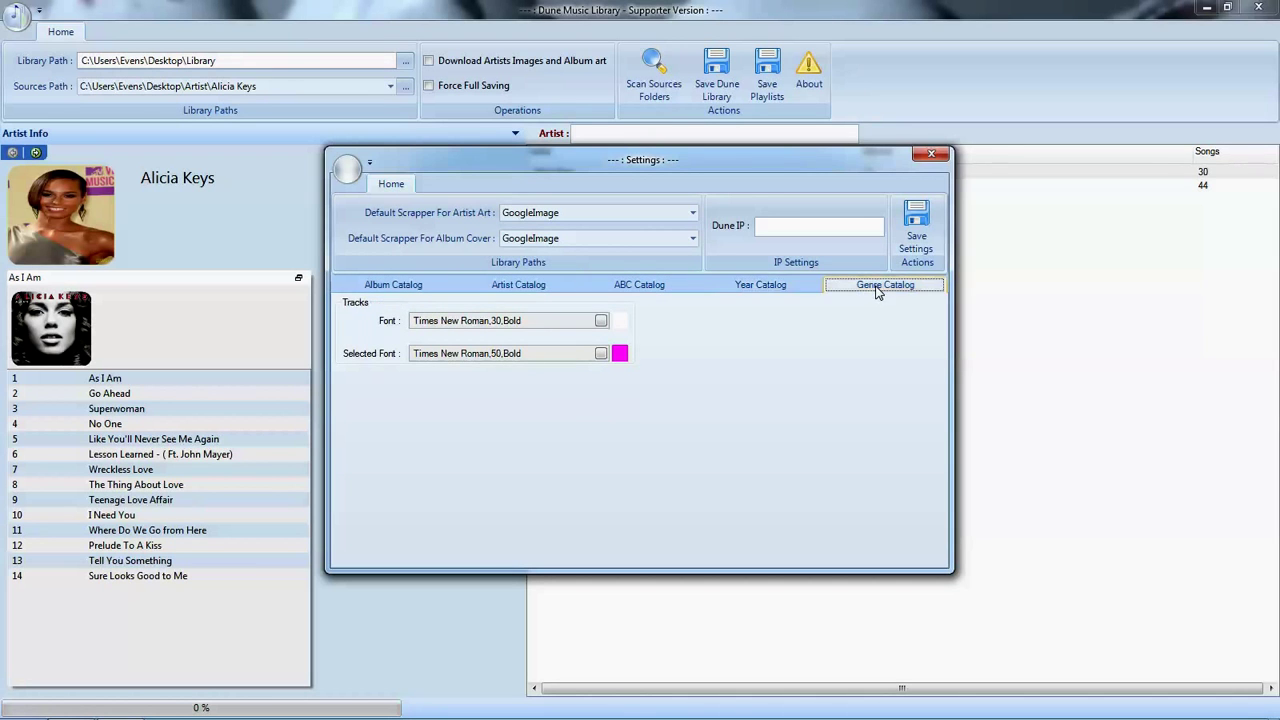
left_click(389, 288)
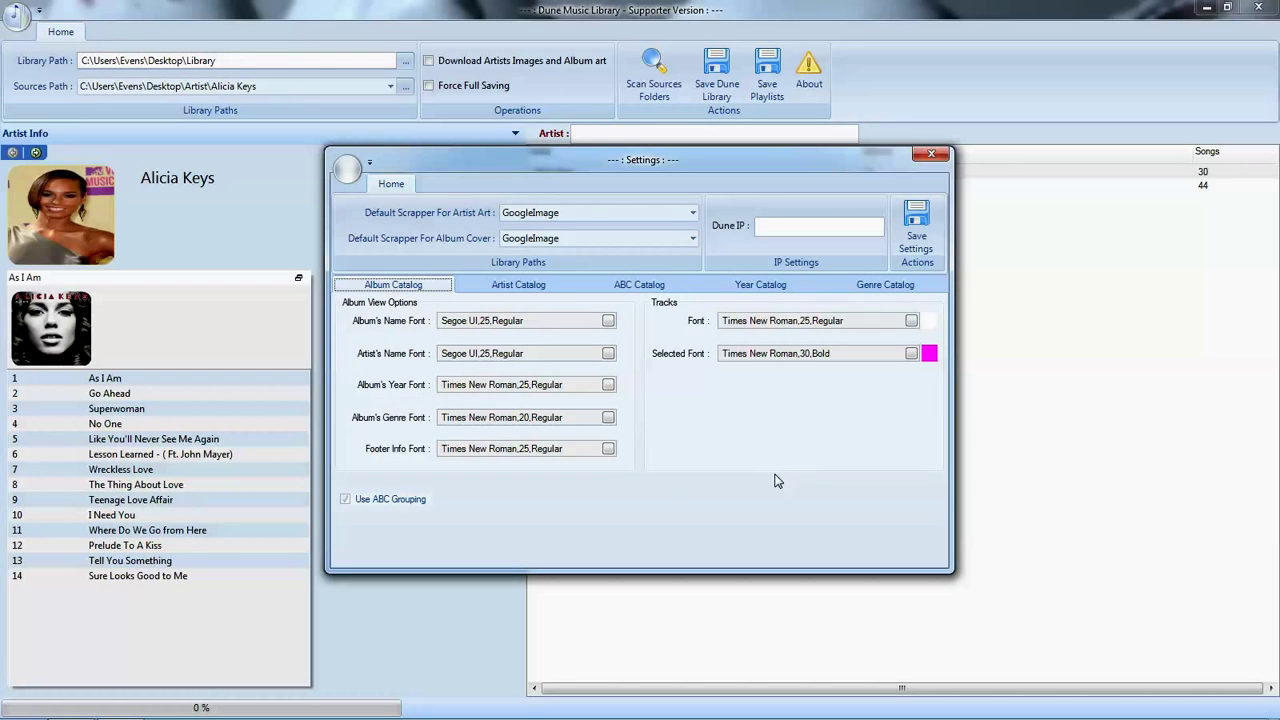
left_click(940, 160)
left_click(938, 155)
left_click(1257, 8)
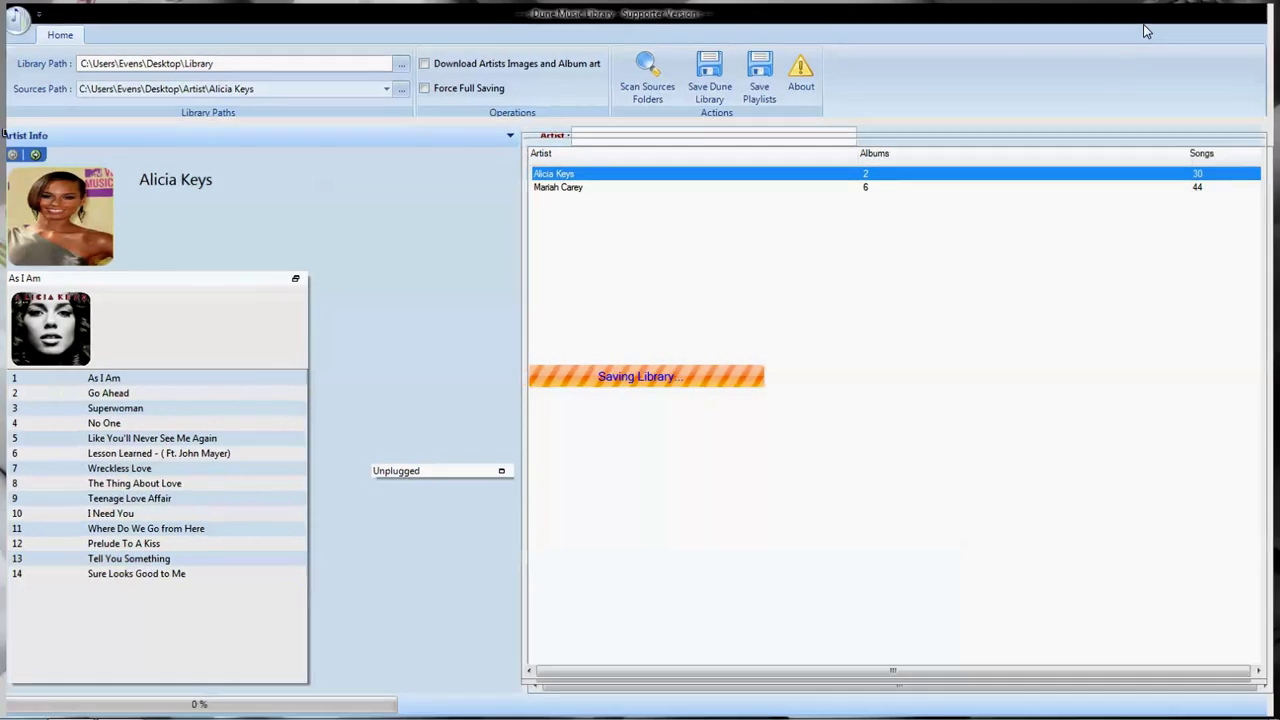